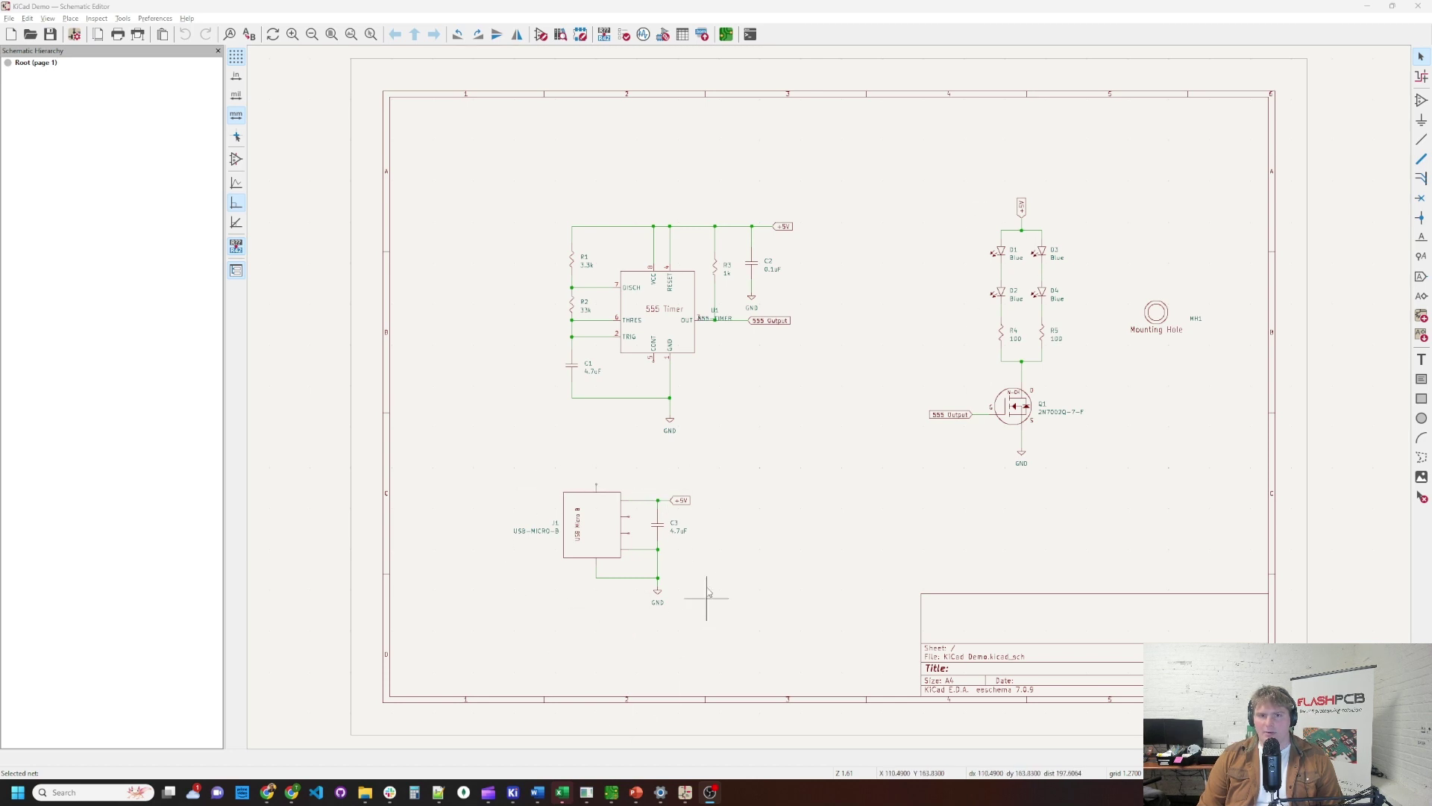
Bring up the PCB Editor with the 555-timer LED board layout, zoomed out to show the whole board.
{"action": "left_click", "coordinate": [616, 801]}
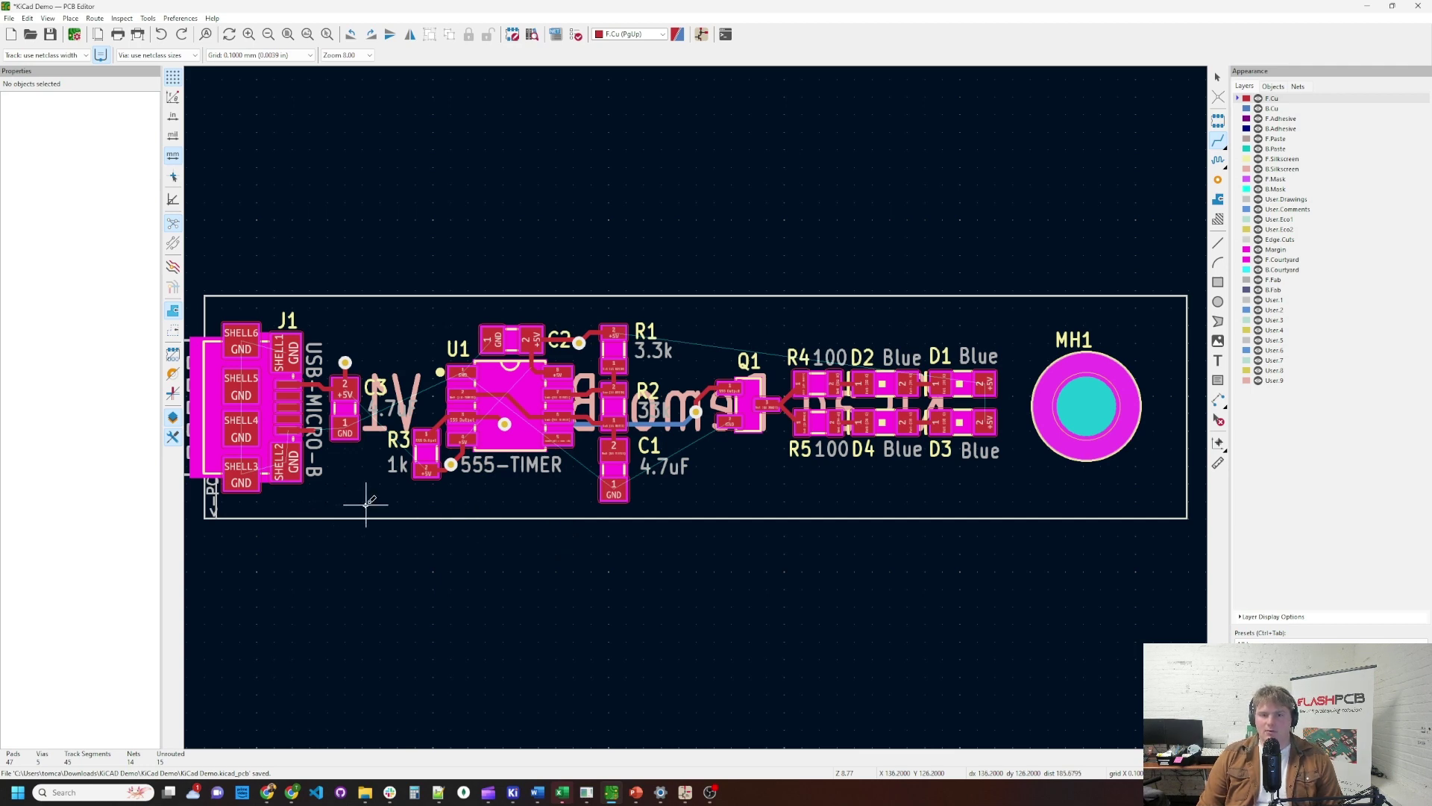
{"action": "scroll", "coordinate": [366, 504], "scroll_direction": "down", "scroll_amount": 2}
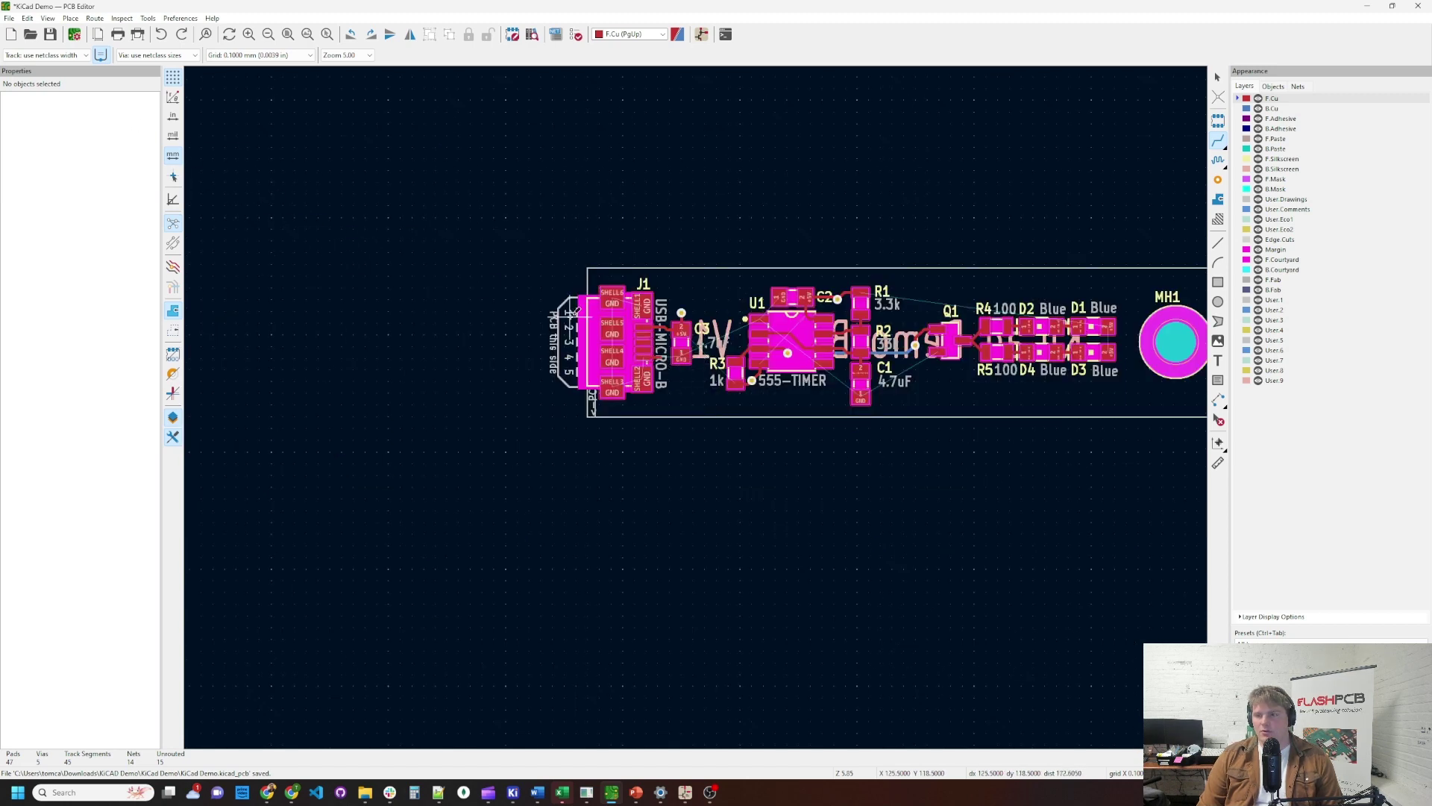
{"action": "left_click", "coordinate": [287, 35]}
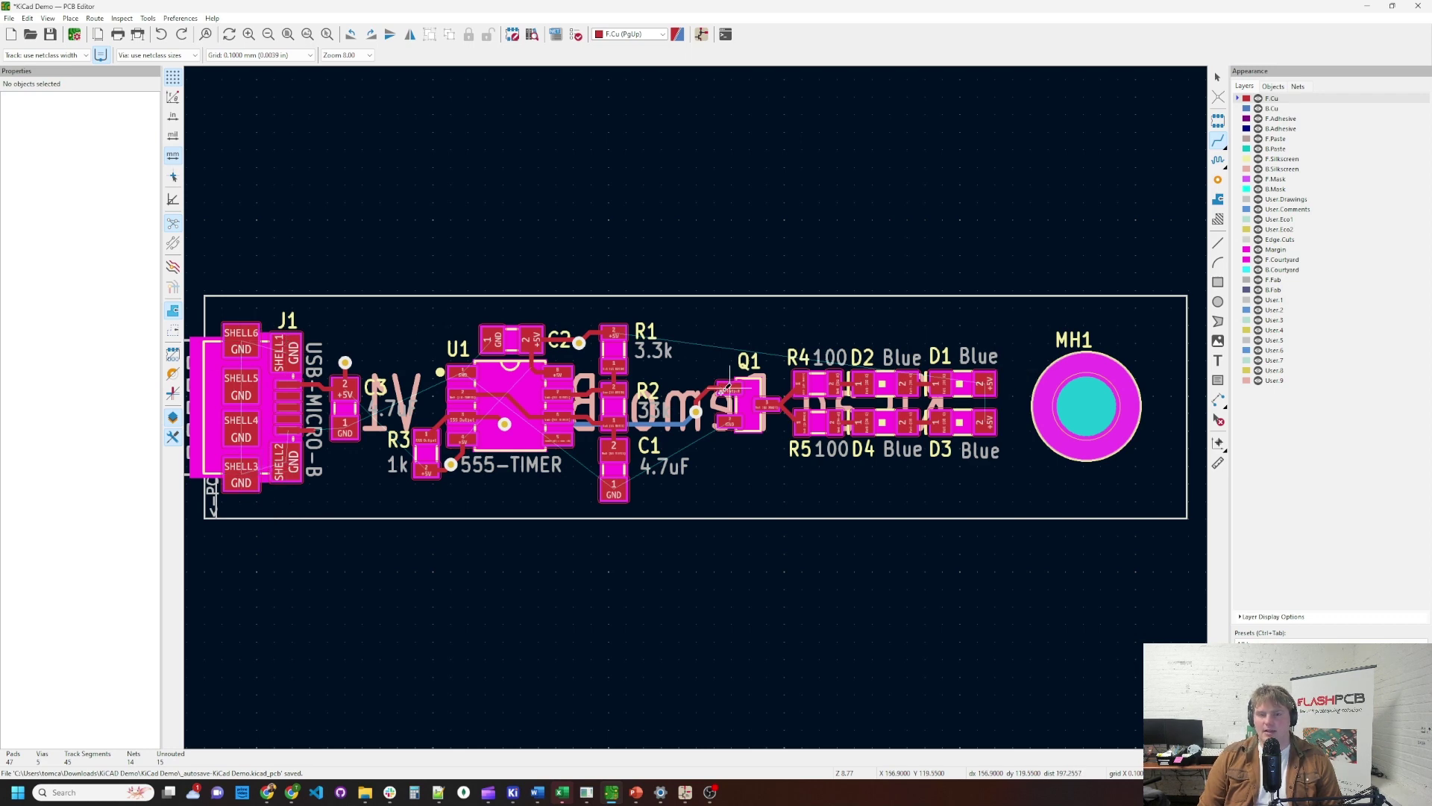
Start a filled copper zone on a 5.0800 mm grid, first corner above-left of the board.
{"action": "scroll", "coordinate": [728, 388], "scroll_direction": "down", "scroll_amount": 2}
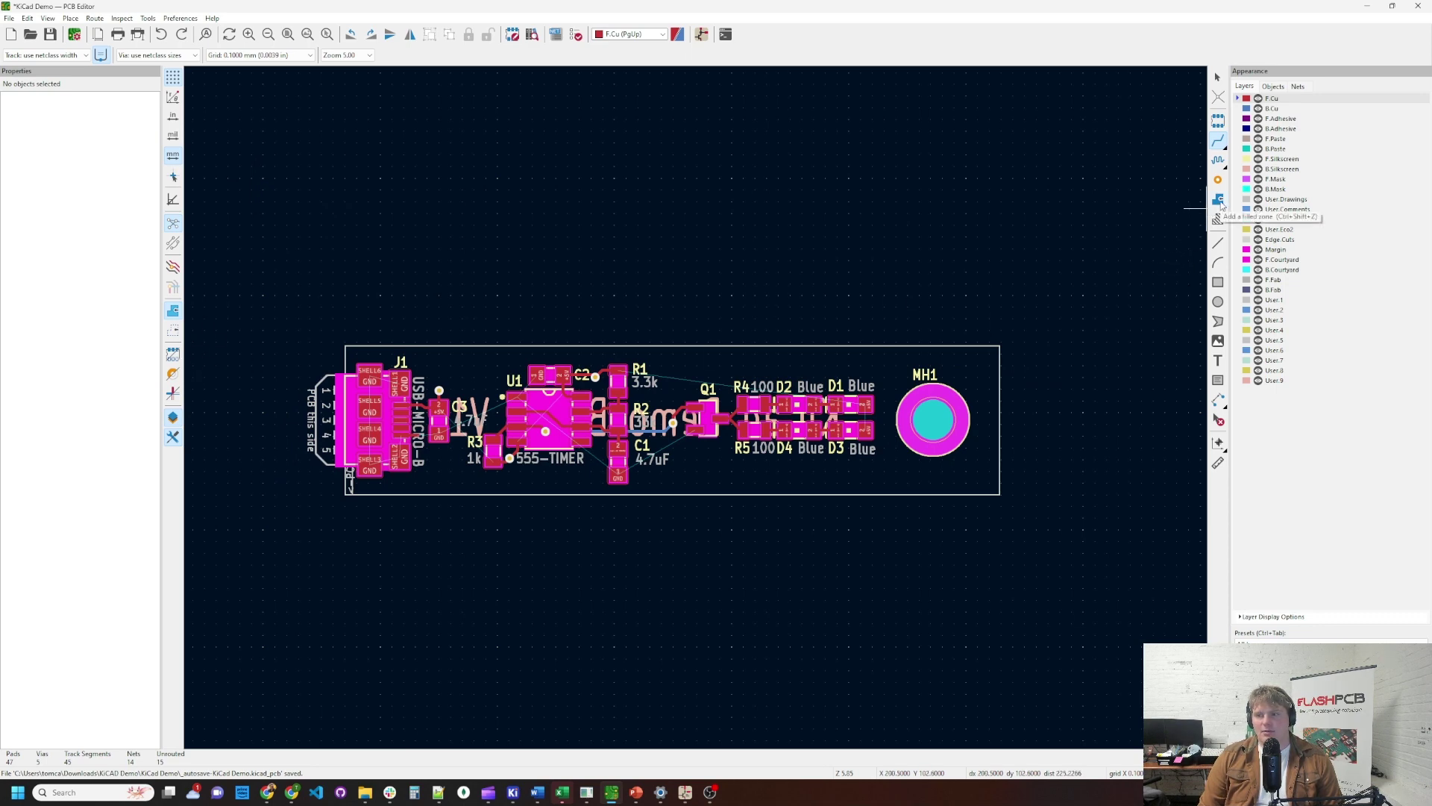
{"action": "left_click", "coordinate": [1221, 203]}
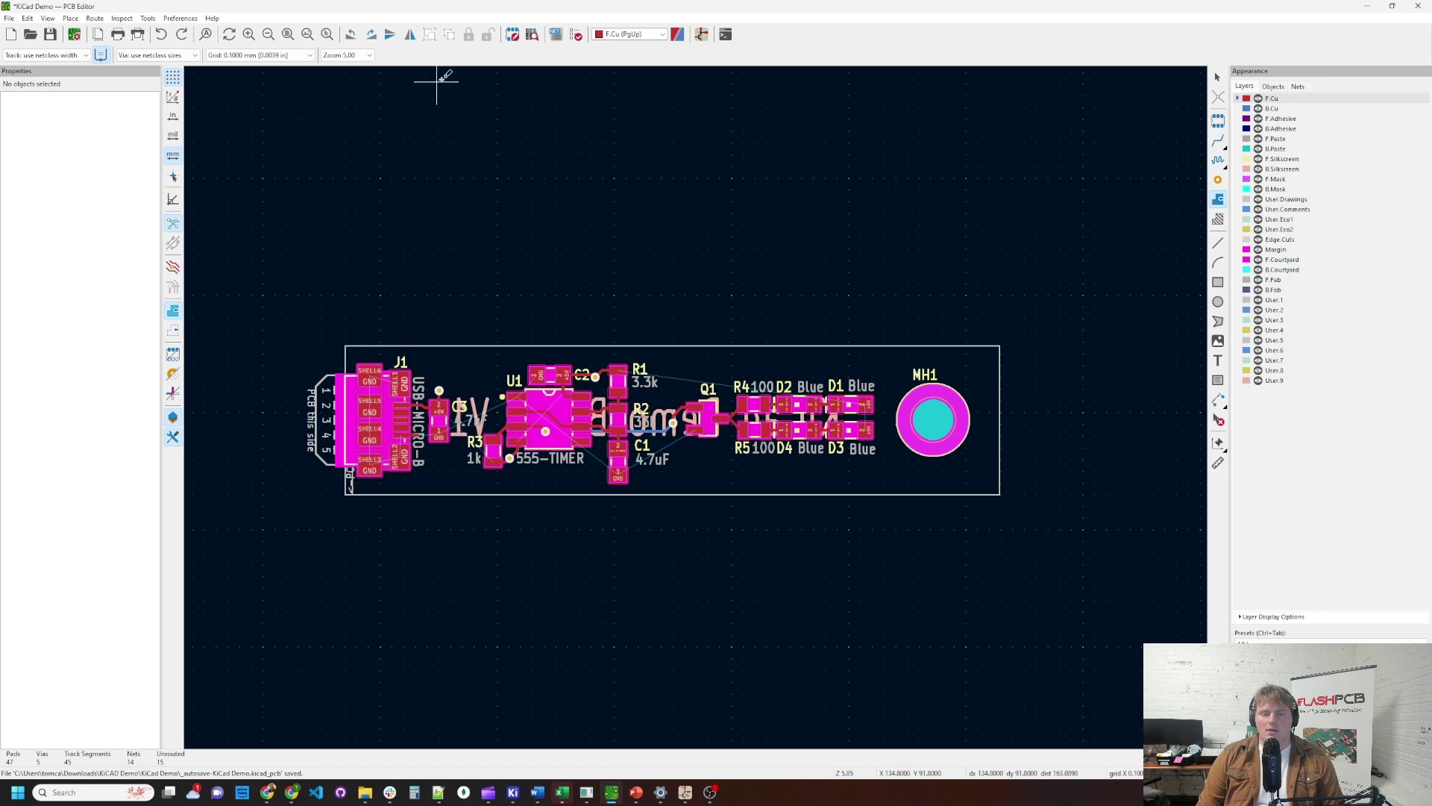
{"action": "left_click", "coordinate": [251, 59]}
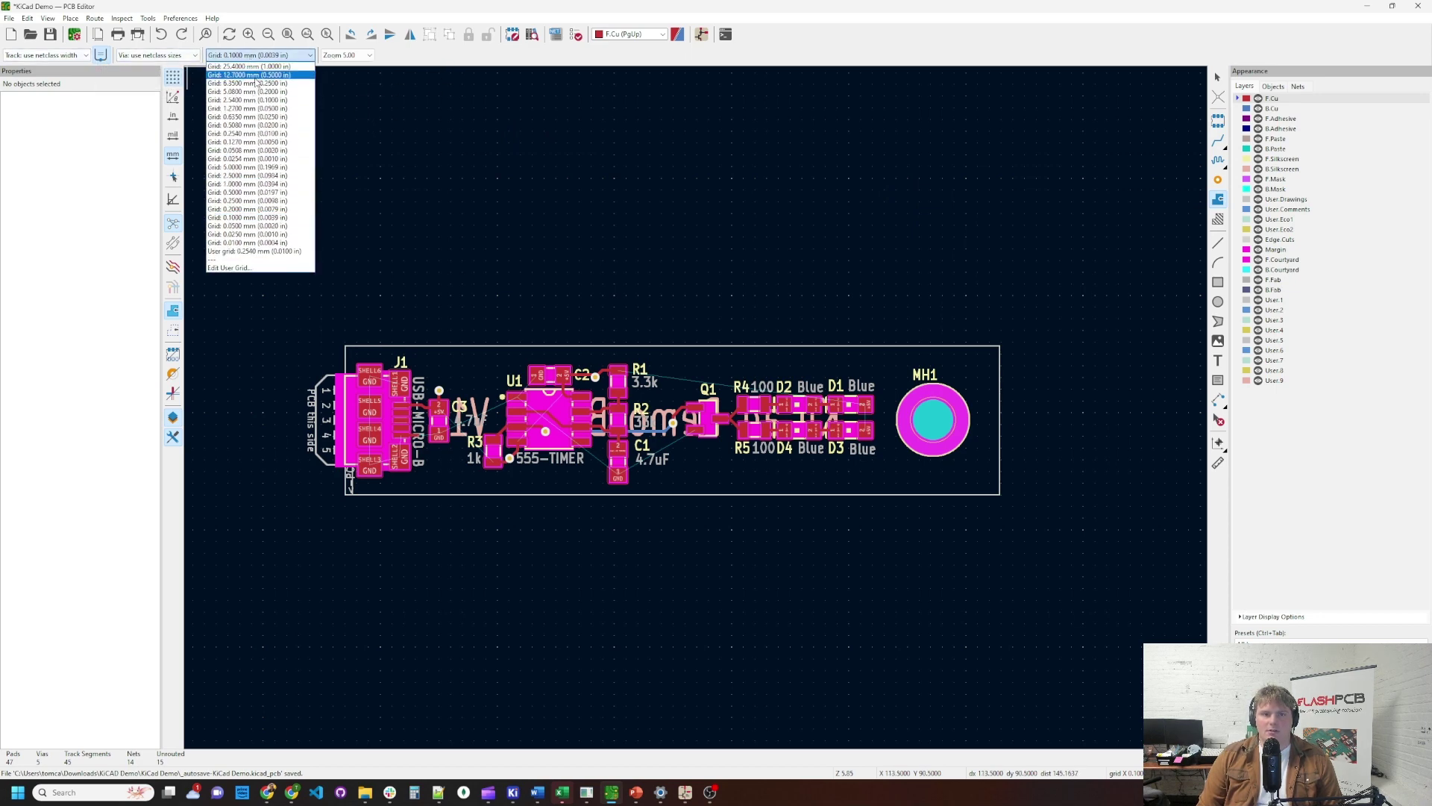
{"action": "left_click", "coordinate": [257, 75]}
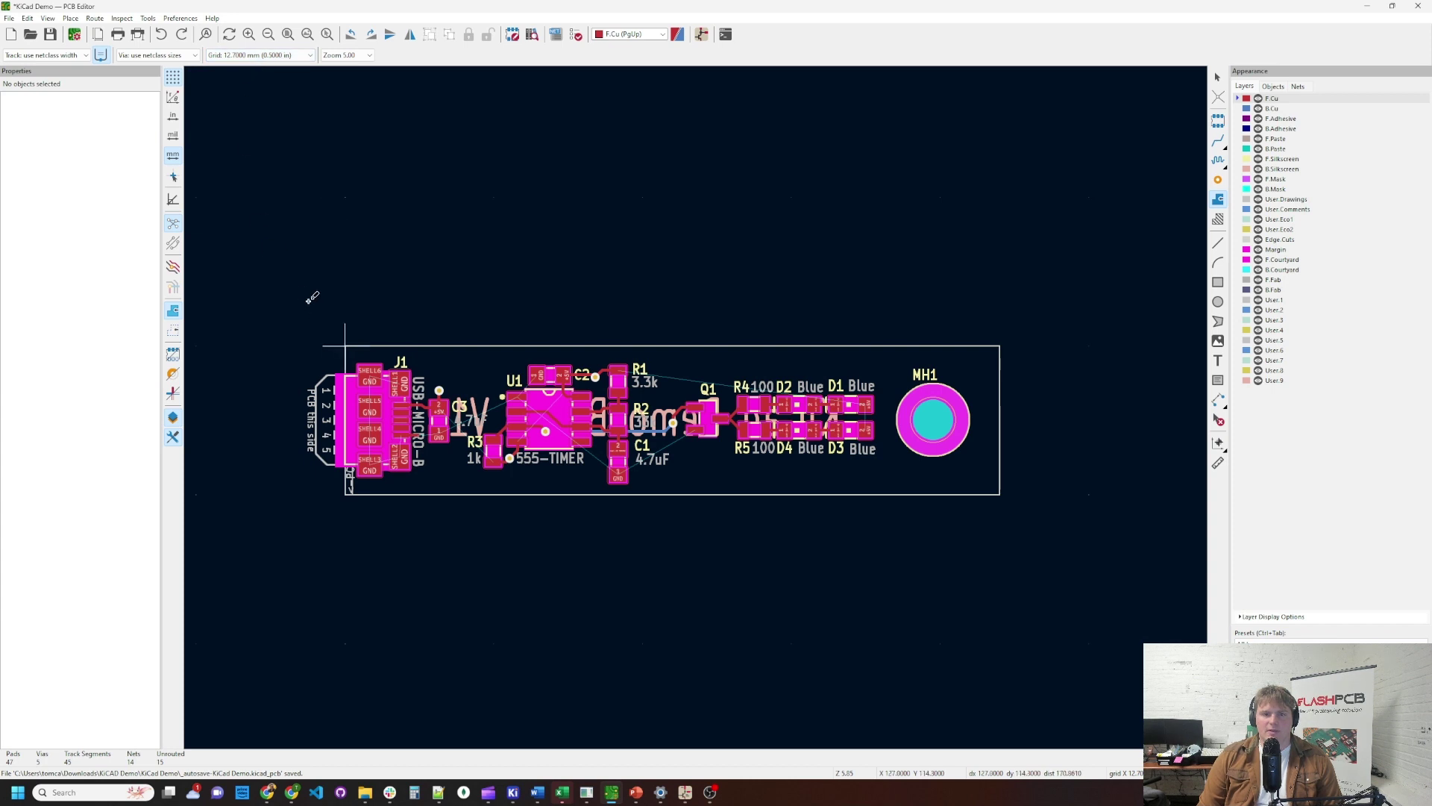
{"action": "left_click", "coordinate": [274, 55]}
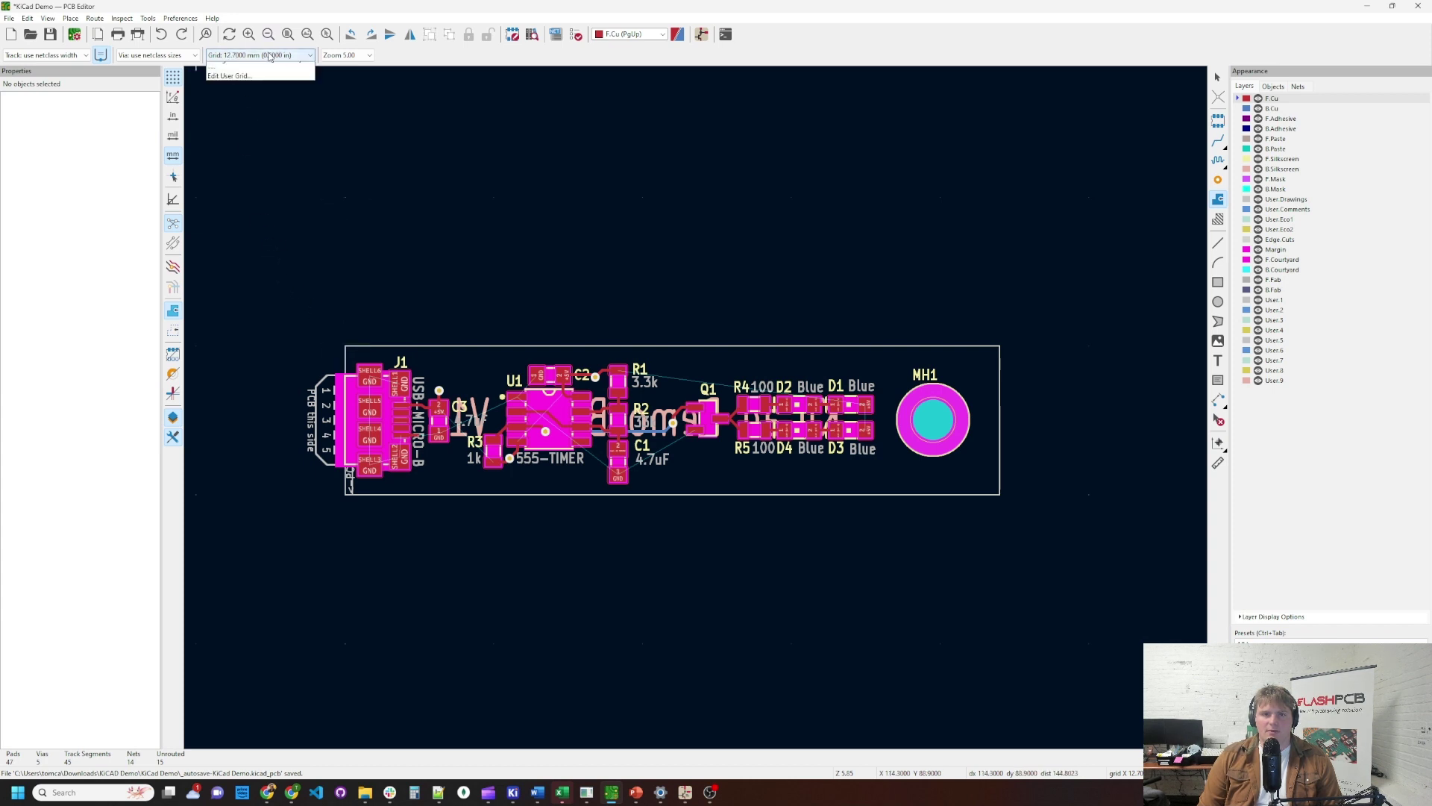
{"action": "left_click", "coordinate": [268, 92]}
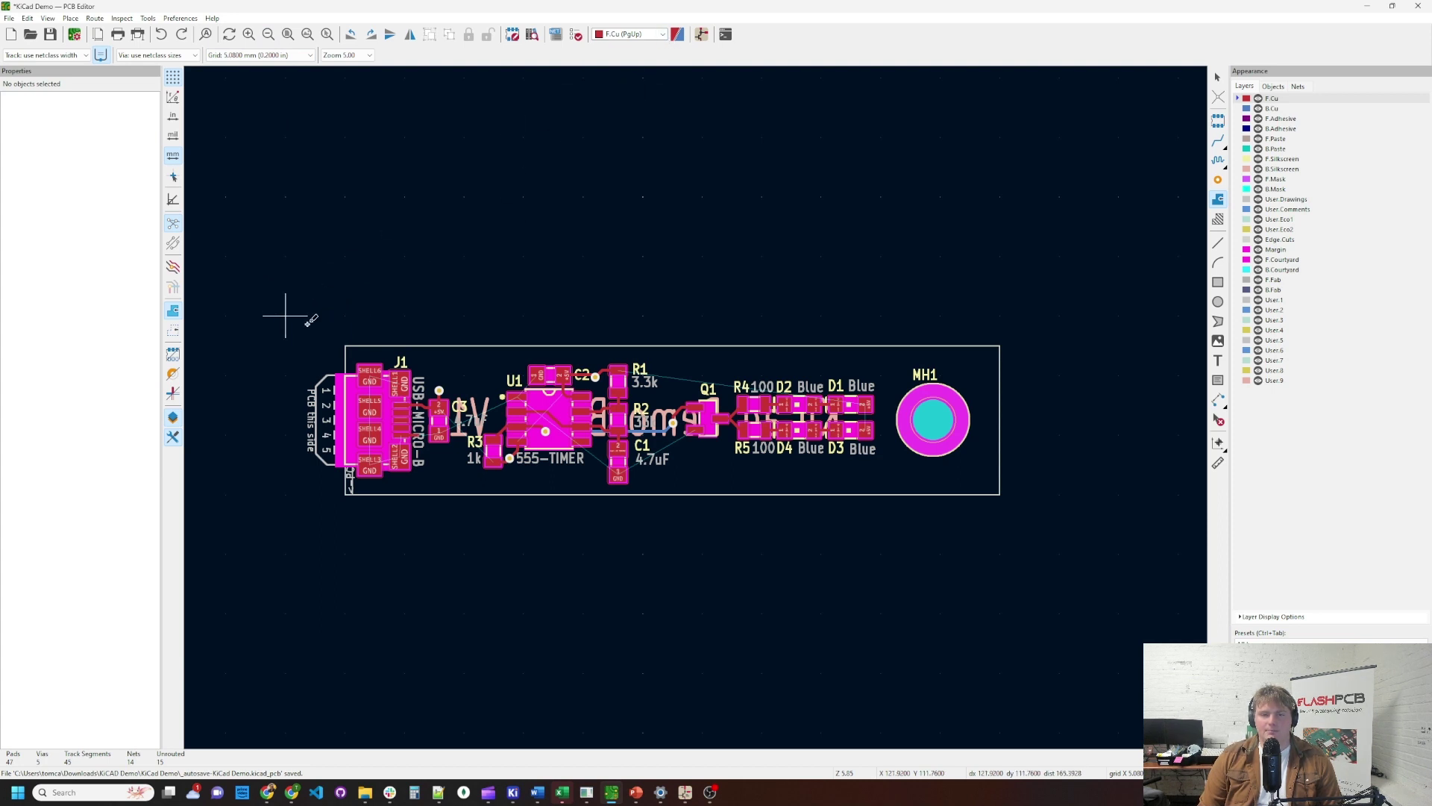
{"action": "left_click", "coordinate": [488, 308]}
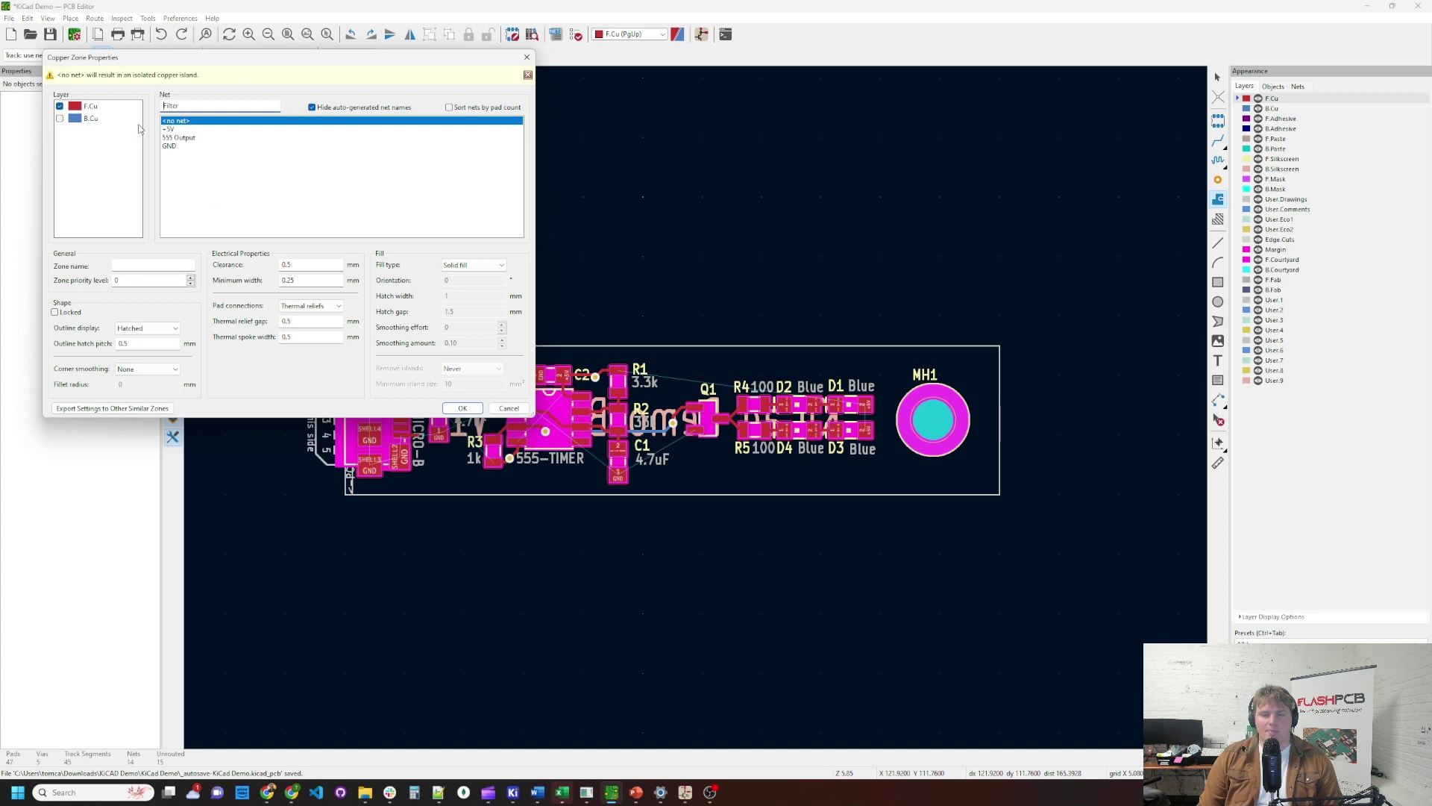
Make it a GND zone on F.Cu, draw a rectangle enclosing the board, and fill it.
{"action": "left_click", "coordinate": [170, 146]}
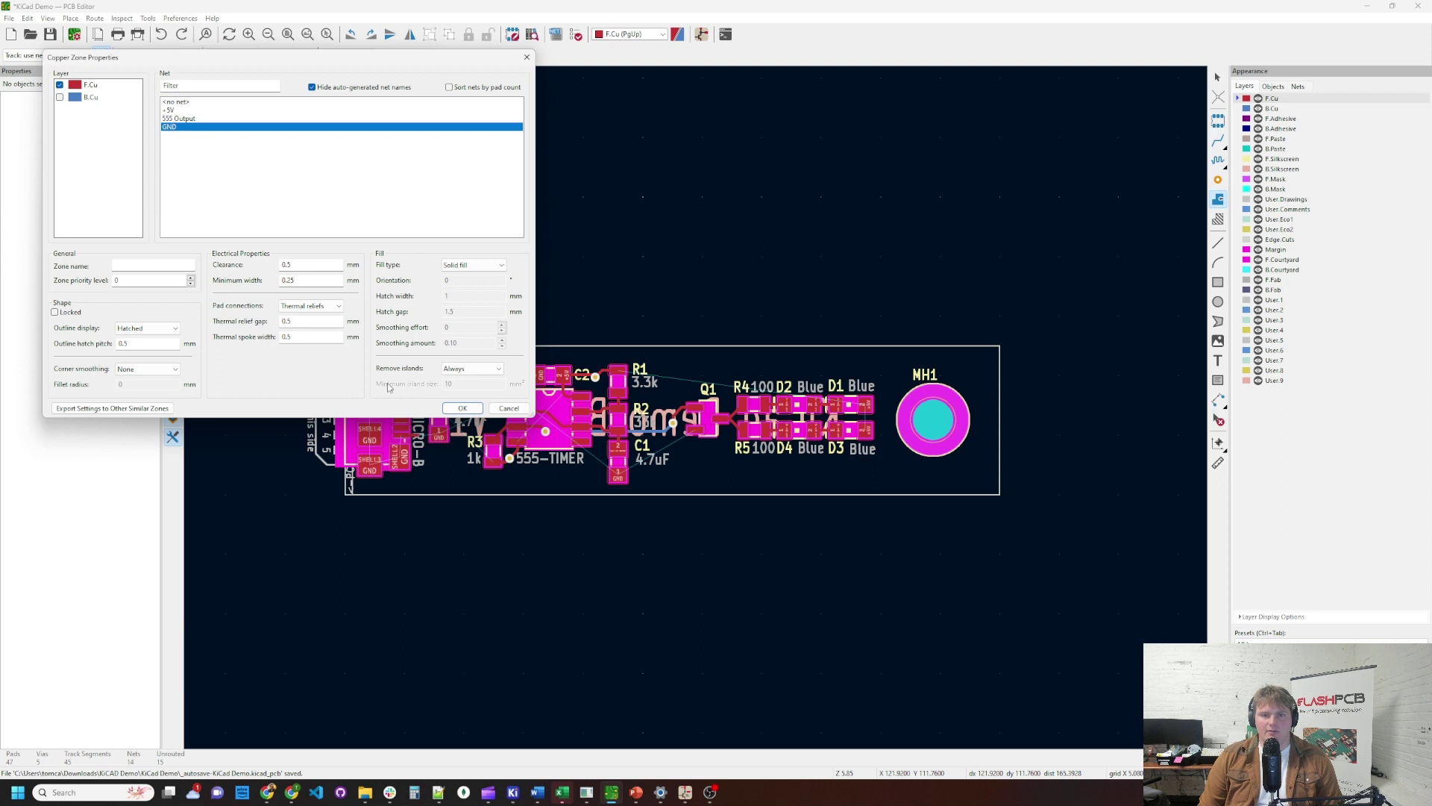
{"action": "left_click", "coordinate": [463, 409]}
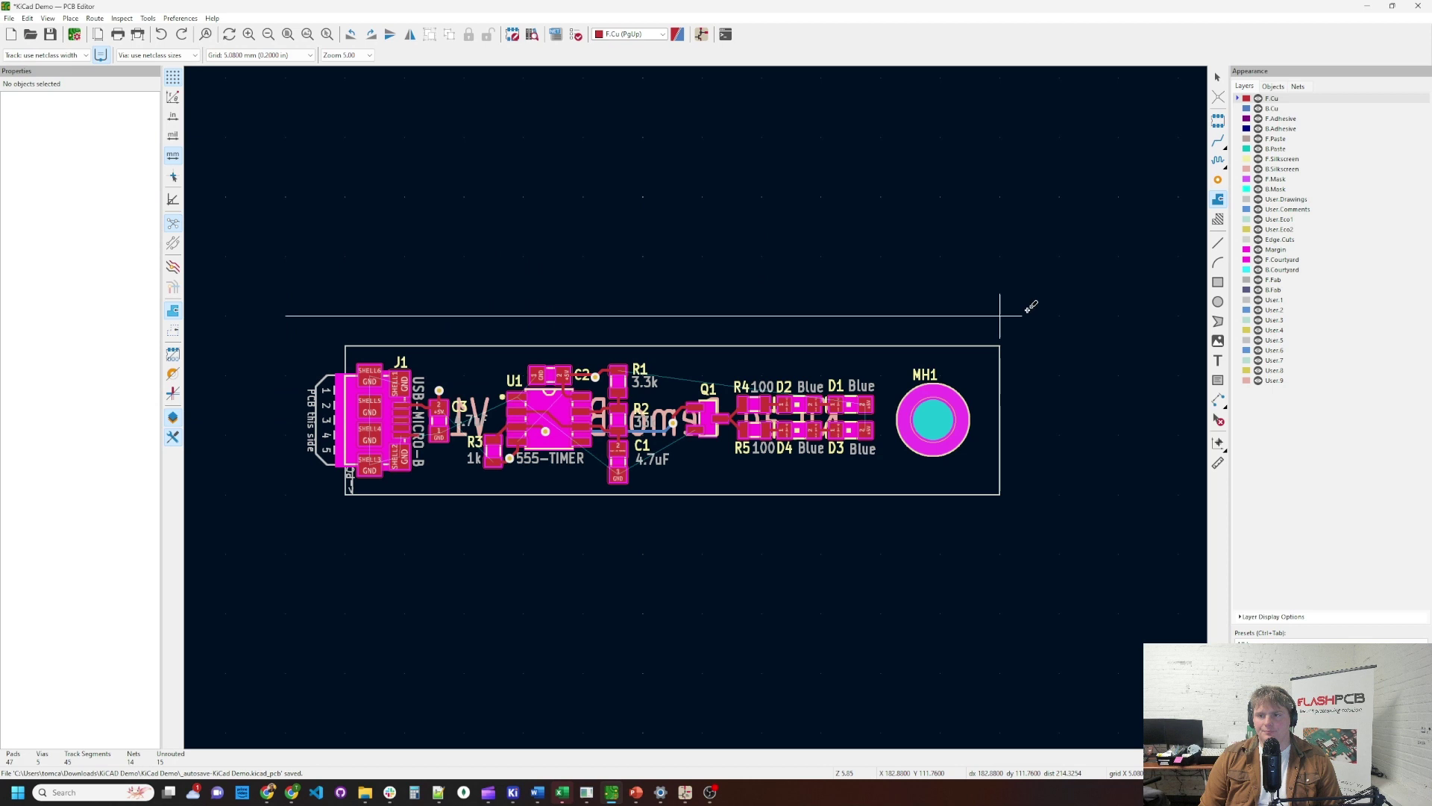
{"action": "left_click", "coordinate": [1059, 316]}
{"action": "left_click", "coordinate": [1059, 553]}
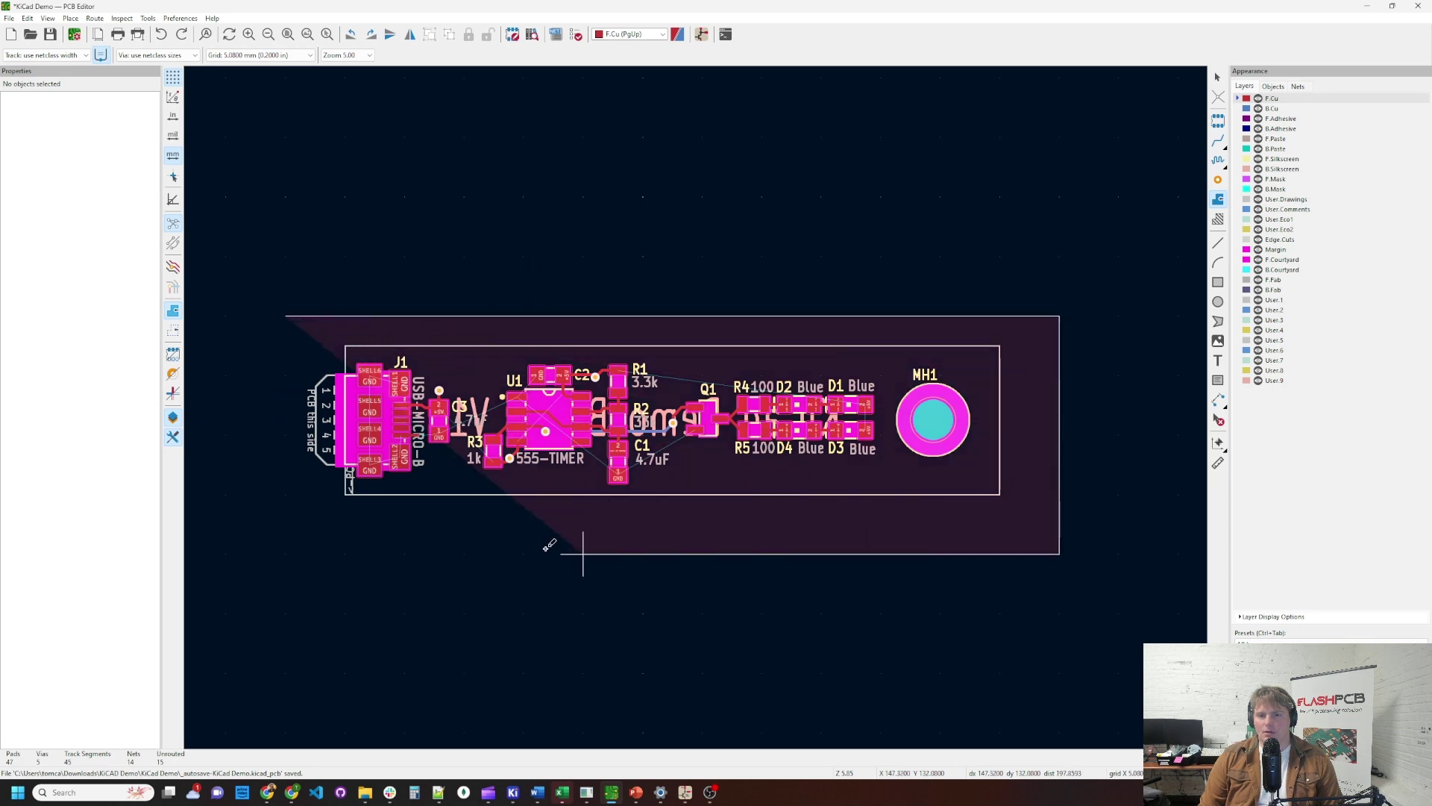
{"action": "left_click", "coordinate": [285, 554]}
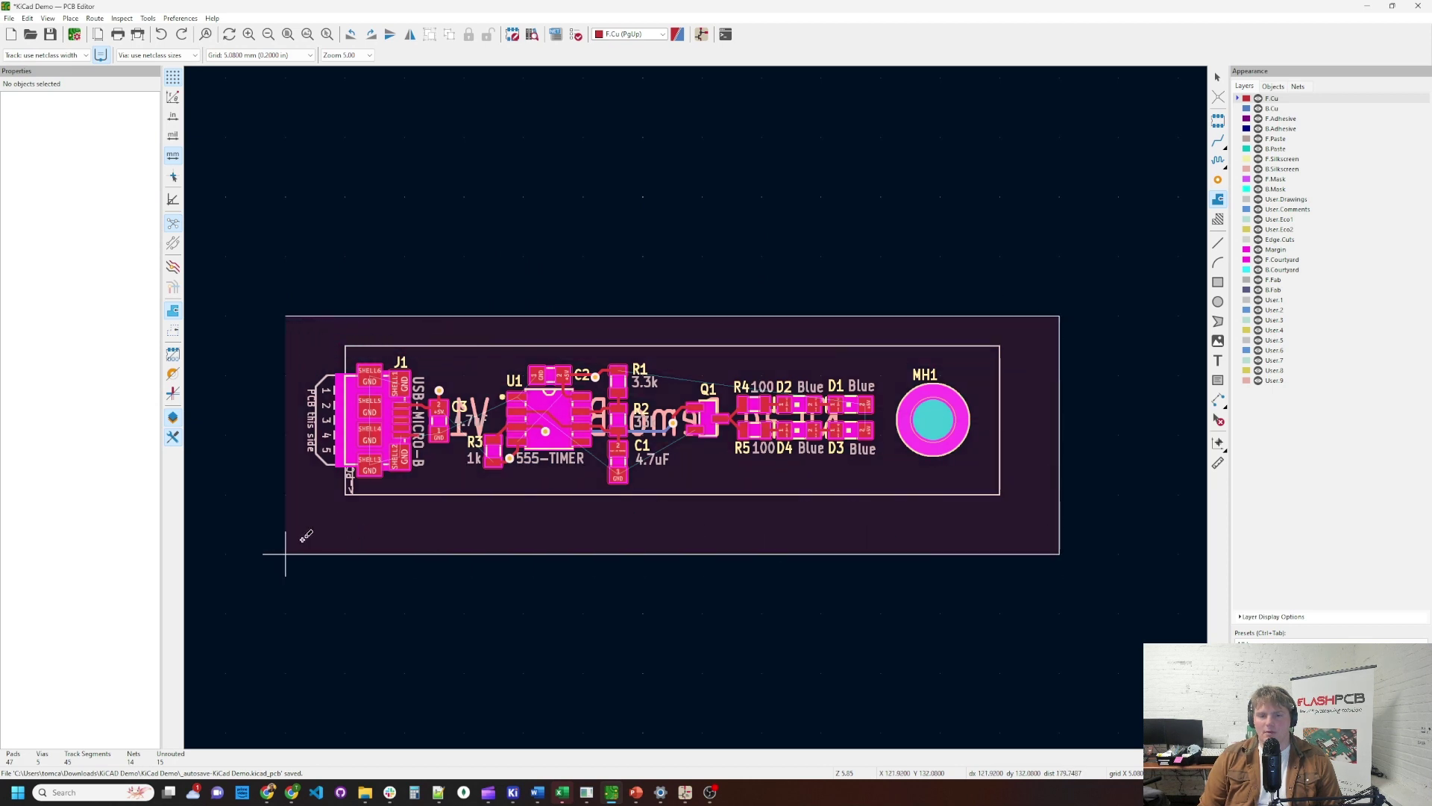
{"action": "left_click", "coordinate": [292, 322]}
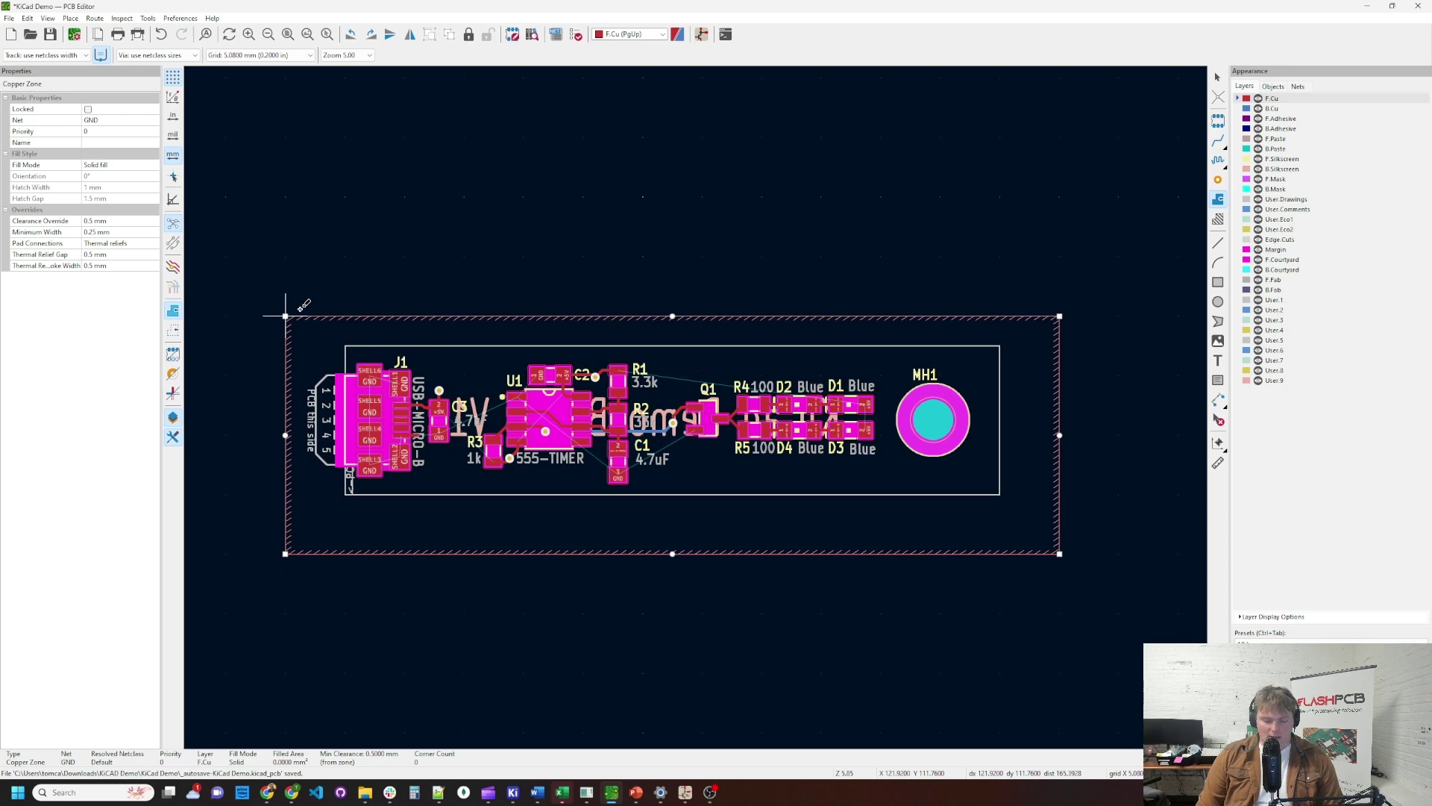
{"action": "key", "text": "b"}
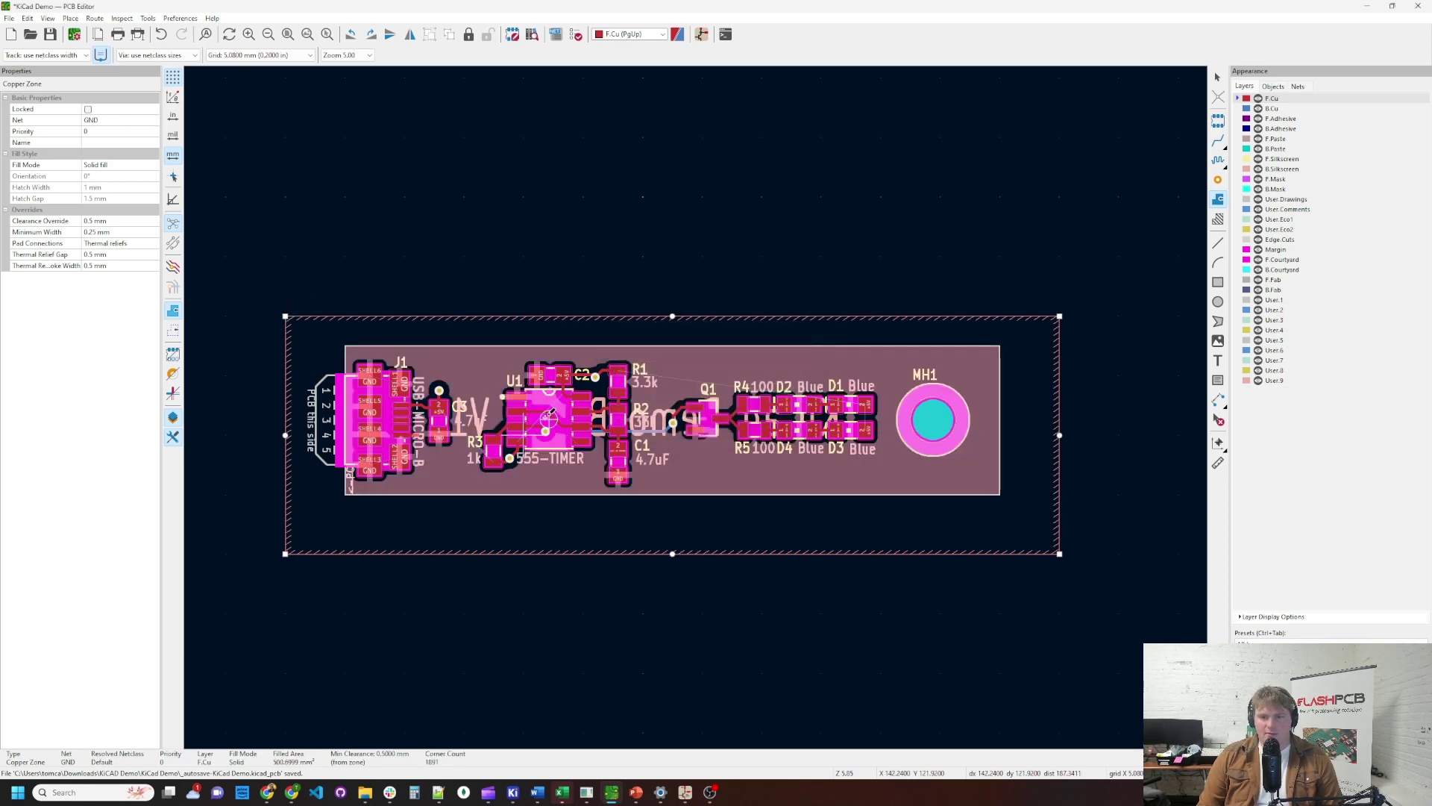
{"action": "scroll", "coordinate": [534, 377], "scroll_direction": "up", "scroll_amount": 2}
Zoom in to inspect the GND copper pour, then zoom back out.
{"action": "scroll", "coordinate": [701, 401], "scroll_direction": "up", "scroll_amount": 2}
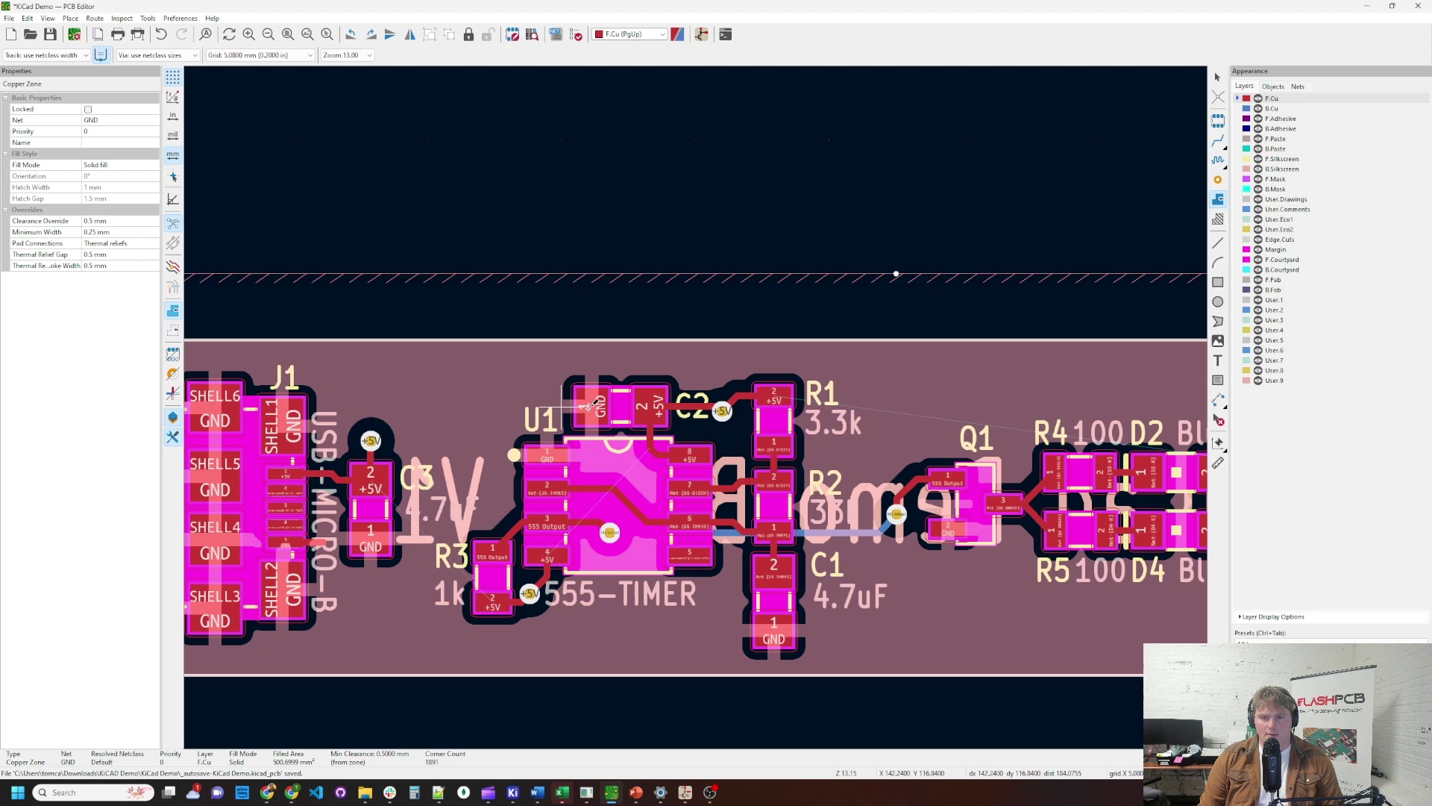
{"action": "scroll", "coordinate": [516, 421], "scroll_direction": "down", "scroll_amount": 2}
{"action": "scroll", "coordinate": [906, 478], "scroll_direction": "down", "scroll_amount": 2}
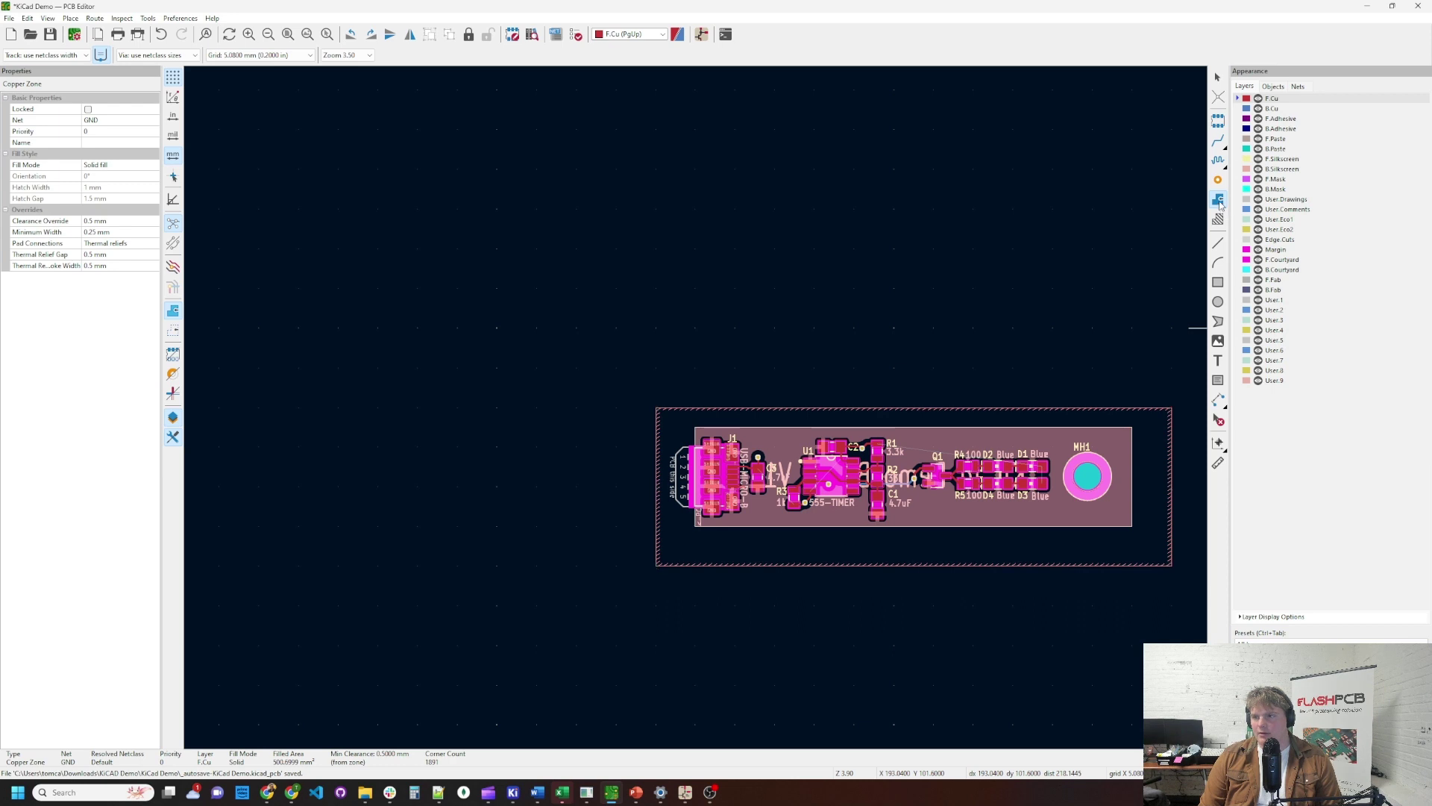
Switch to B.Cu and start a new zone assigned to the +5V net.
{"action": "left_click", "coordinate": [656, 35]}
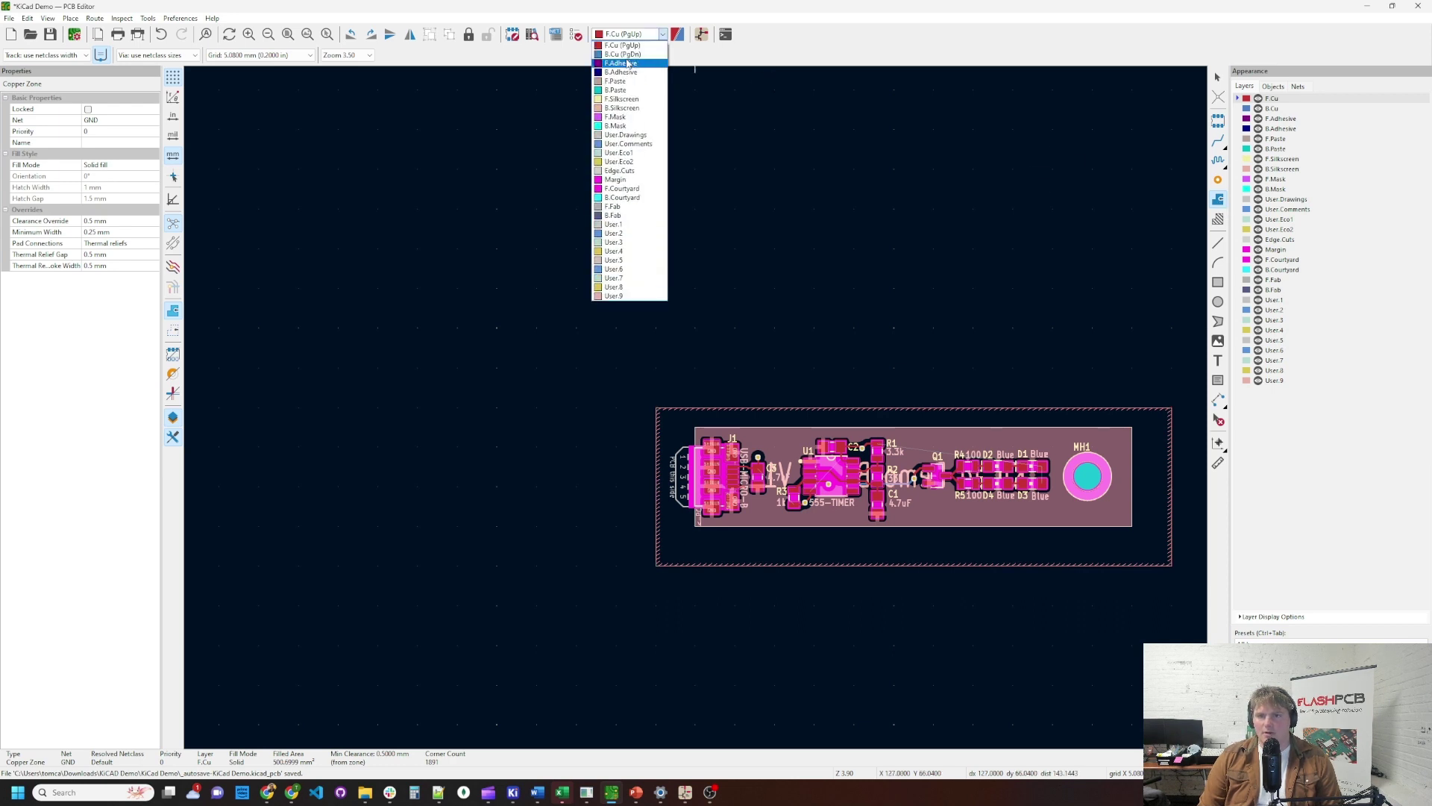
{"action": "left_click", "coordinate": [622, 55]}
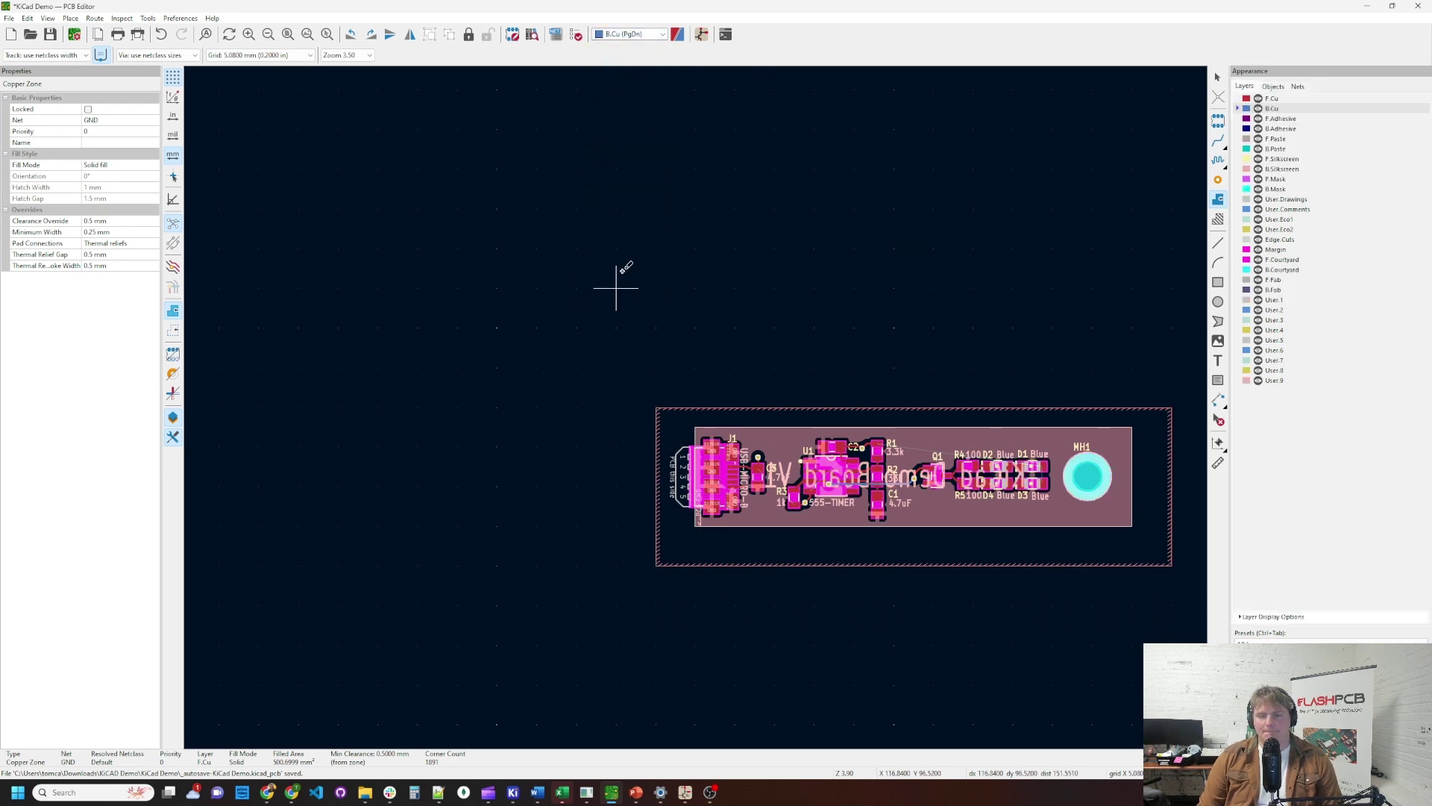
{"action": "double_click", "coordinate": [655, 411]}
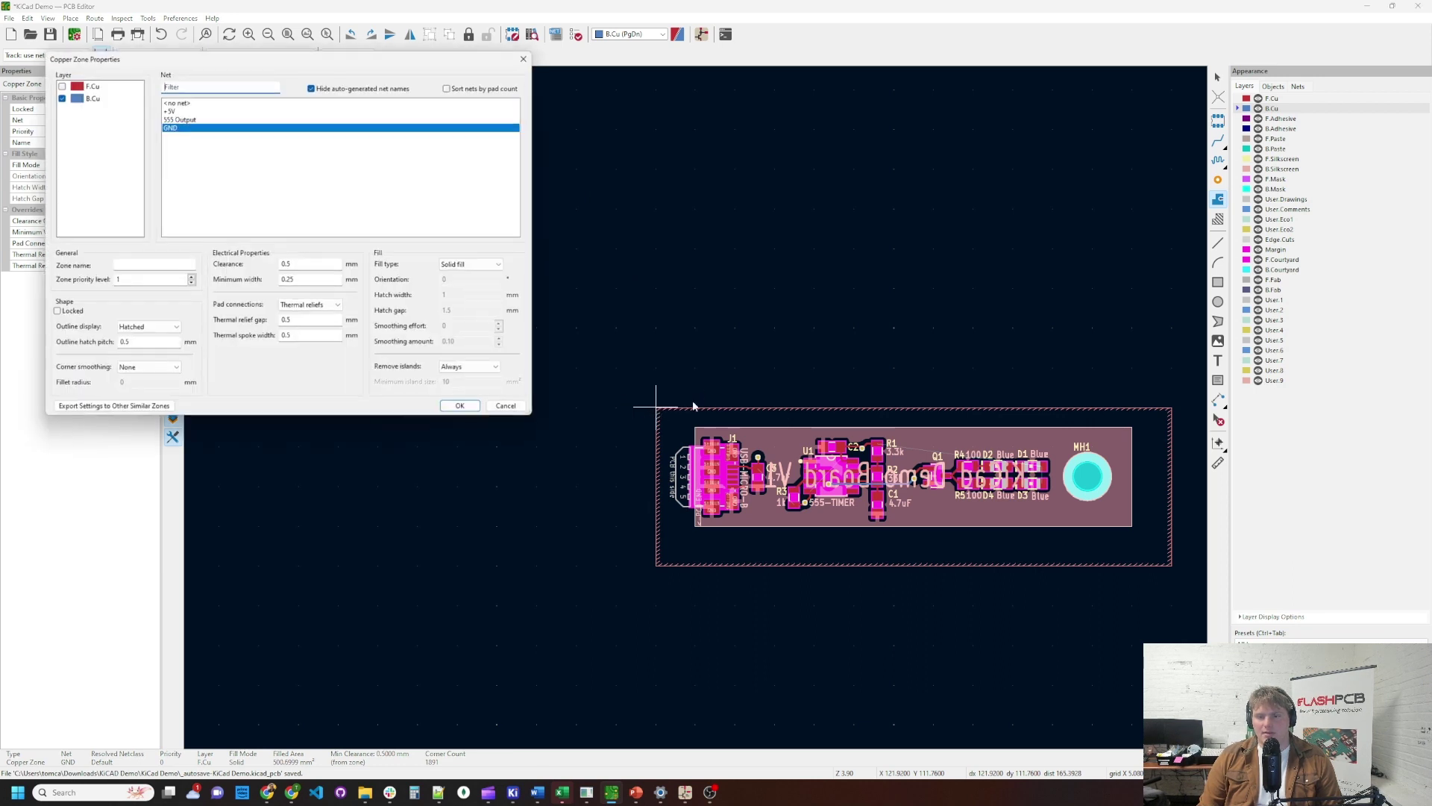
{"action": "left_click", "coordinate": [173, 110]}
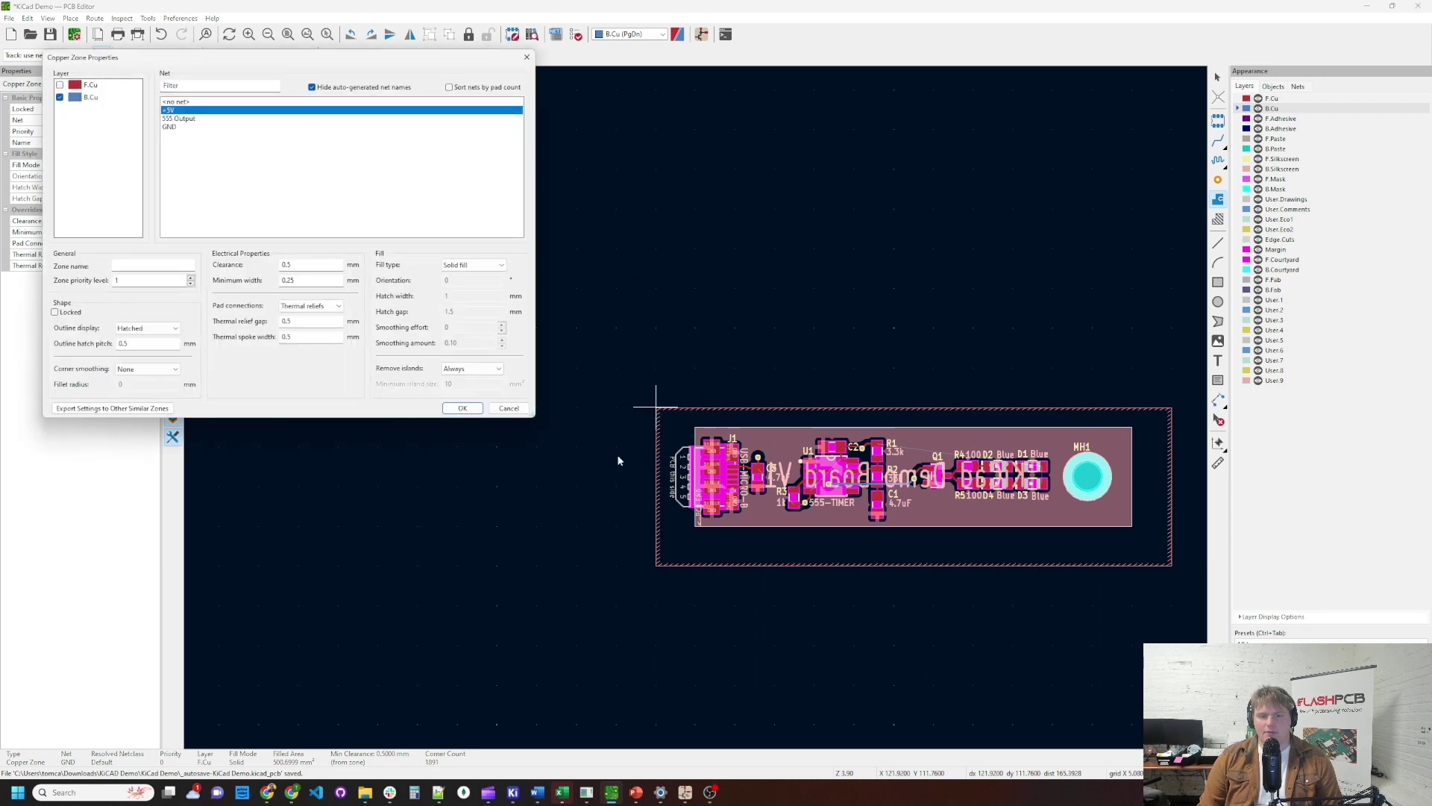
{"action": "left_click", "coordinate": [446, 409]}
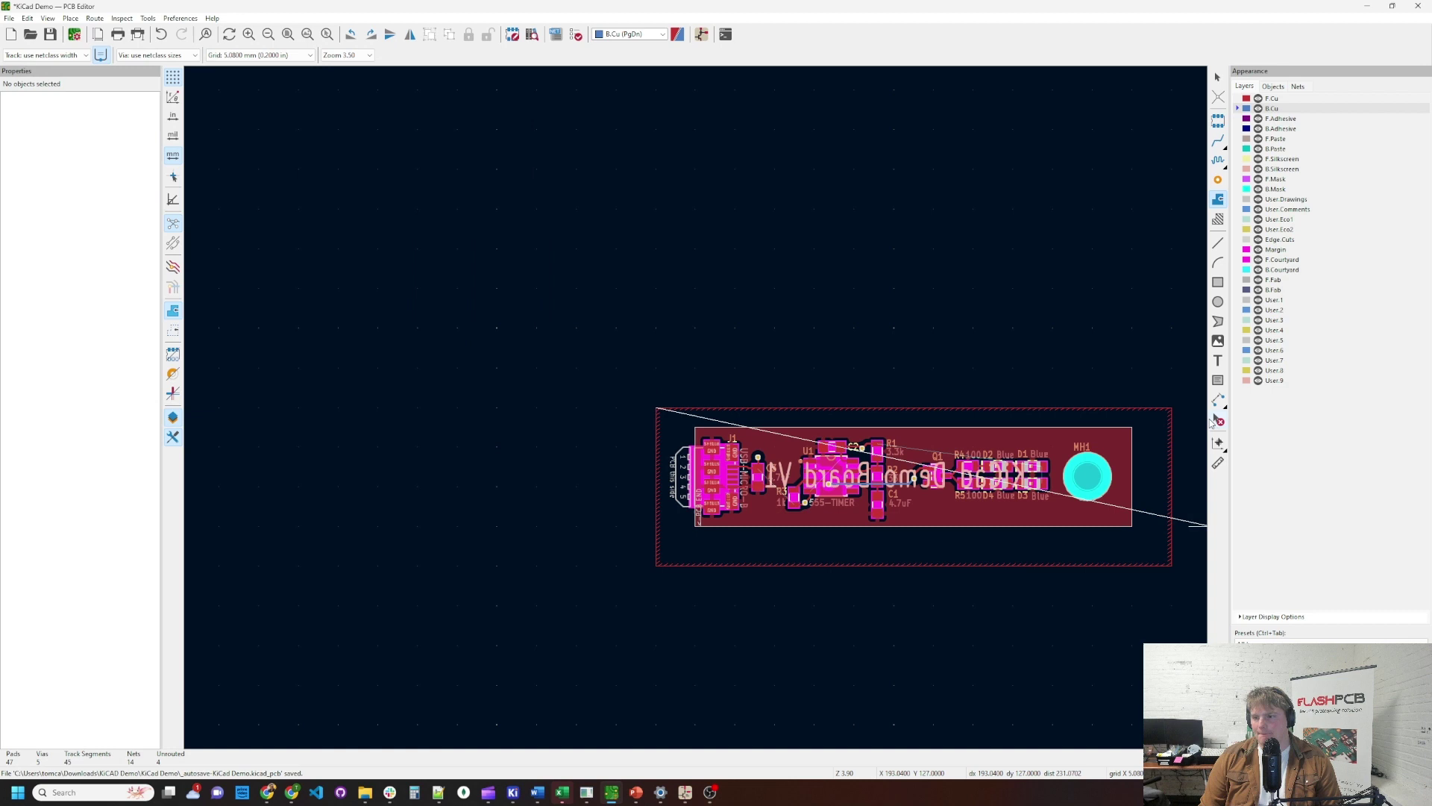
Draw the +5V zone rectangle around the board and fill all zones.
{"action": "left_click", "coordinate": [1171, 409]}
{"action": "left_click", "coordinate": [1171, 564]}
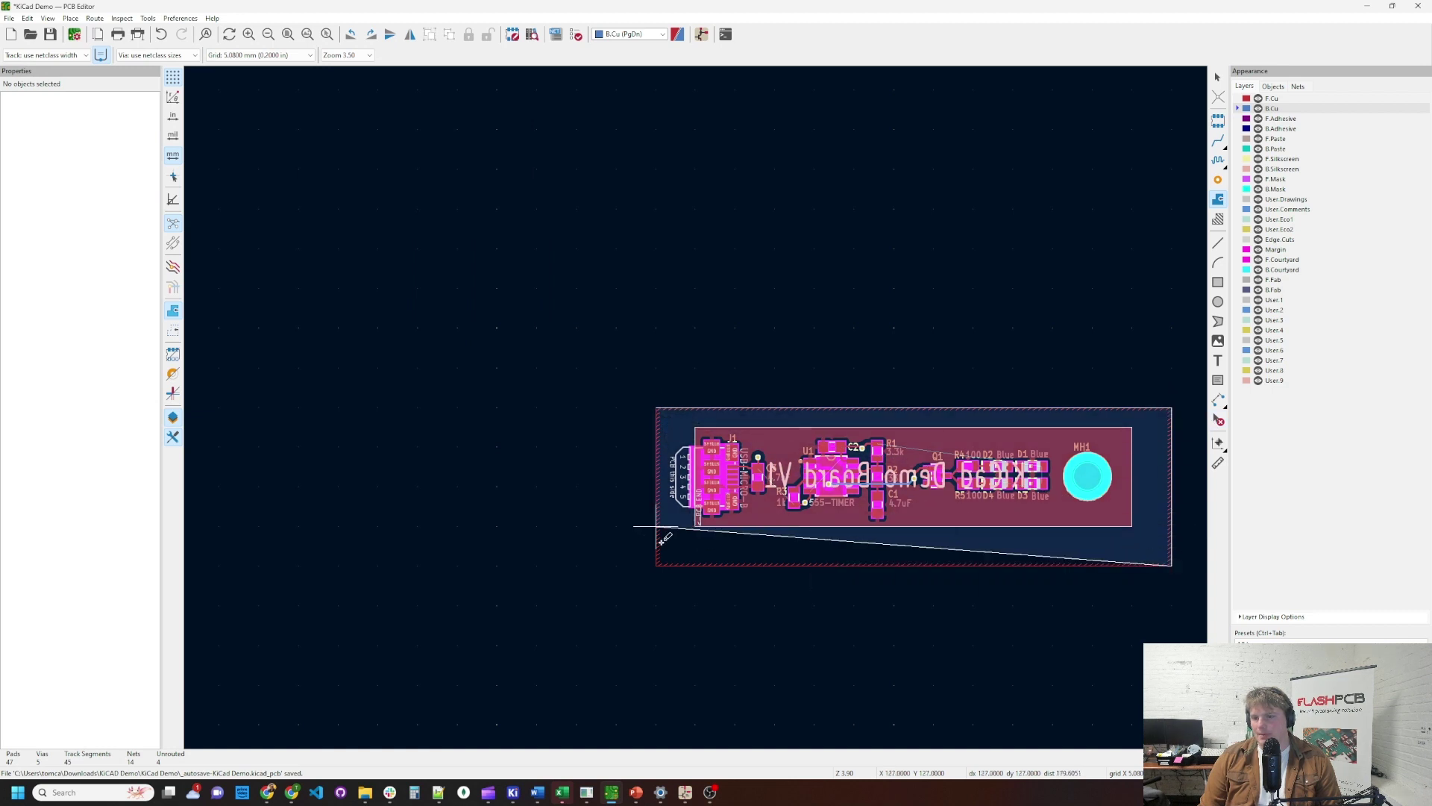
{"action": "left_click", "coordinate": [656, 565]}
{"action": "left_click", "coordinate": [656, 408]}
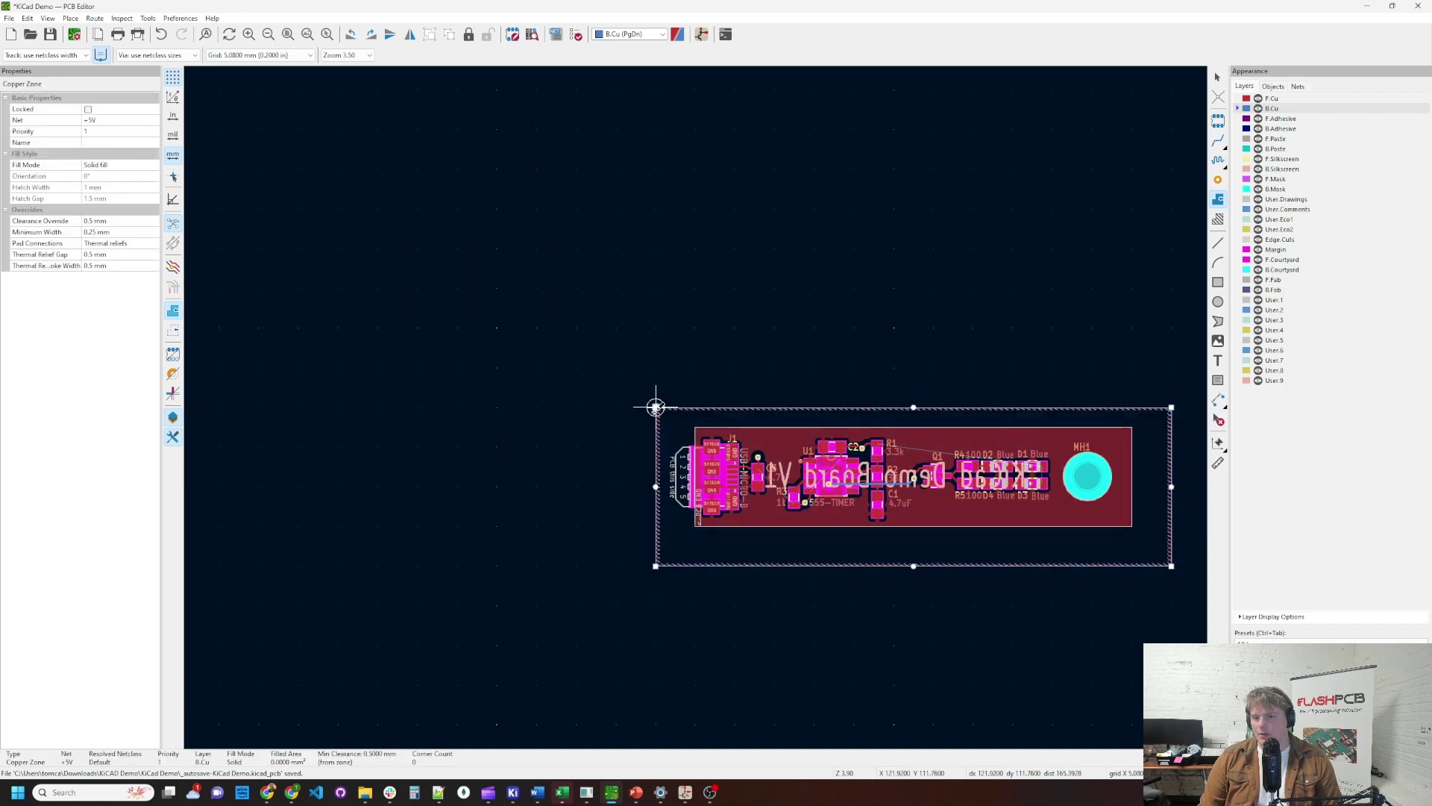
{"action": "key", "text": "b"}
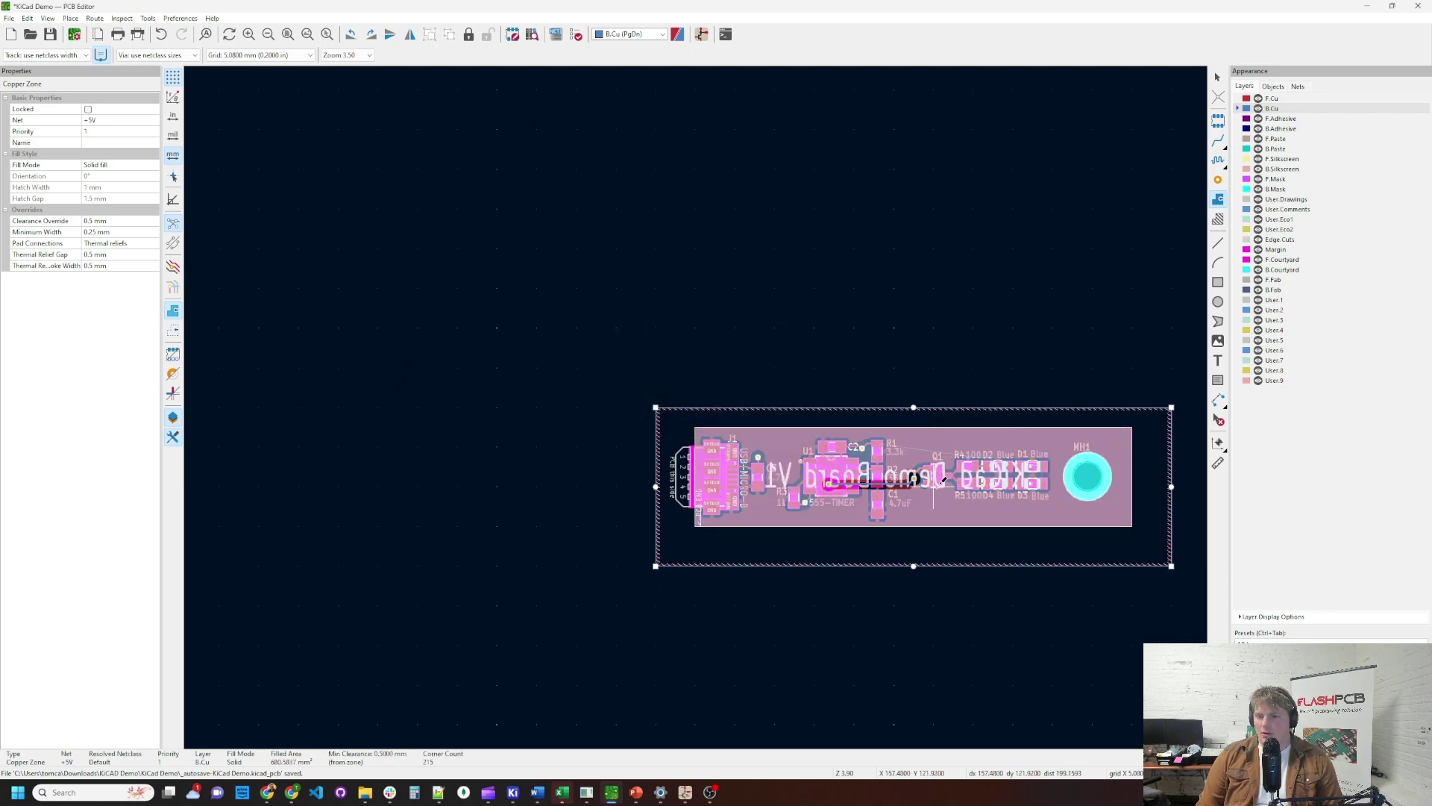
{"action": "scroll", "coordinate": [970, 478], "scroll_direction": "up", "scroll_amount": 5}
{"action": "scroll", "coordinate": [536, 401], "scroll_direction": "down", "scroll_amount": 4}
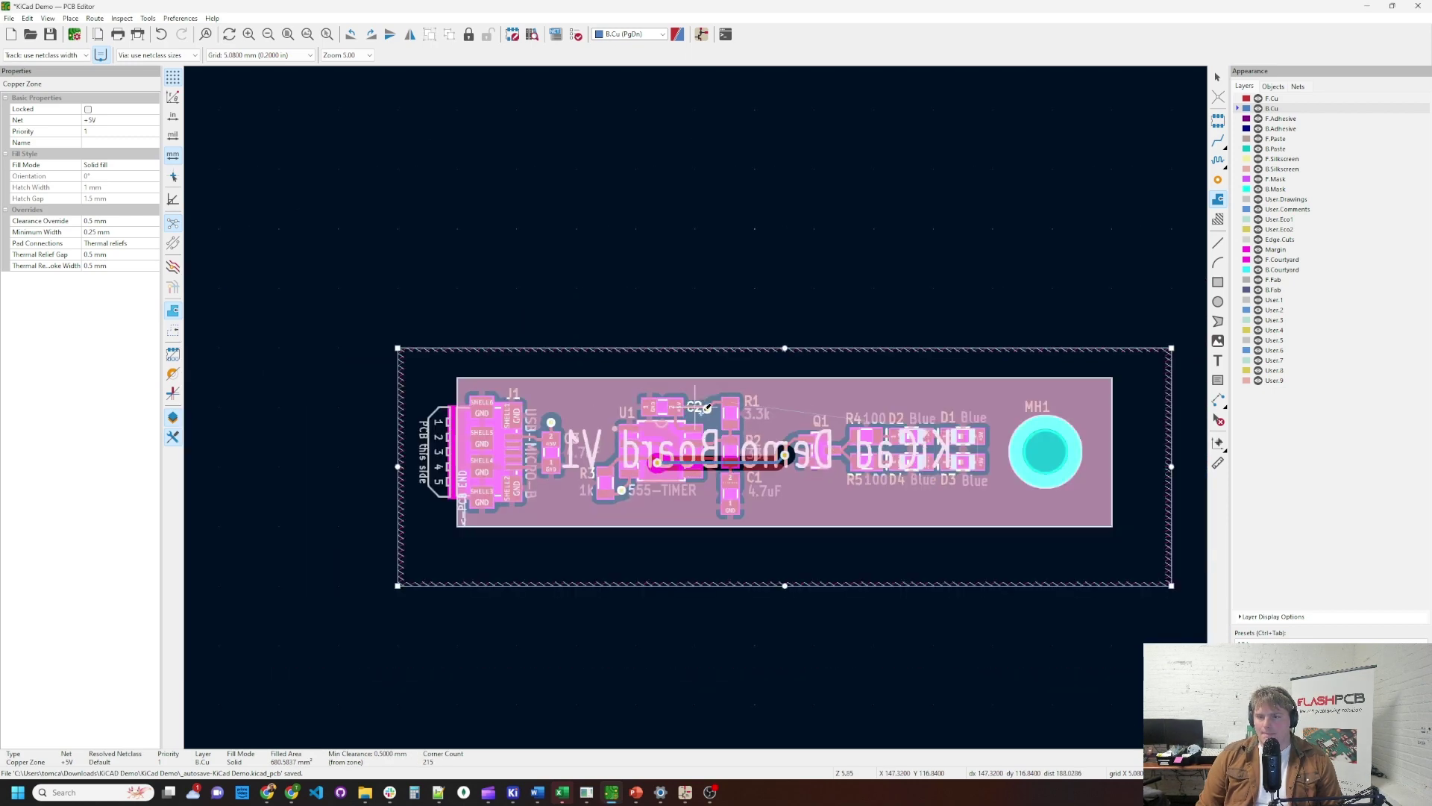
{"action": "scroll", "coordinate": [705, 409], "scroll_direction": "up", "scroll_amount": 3}
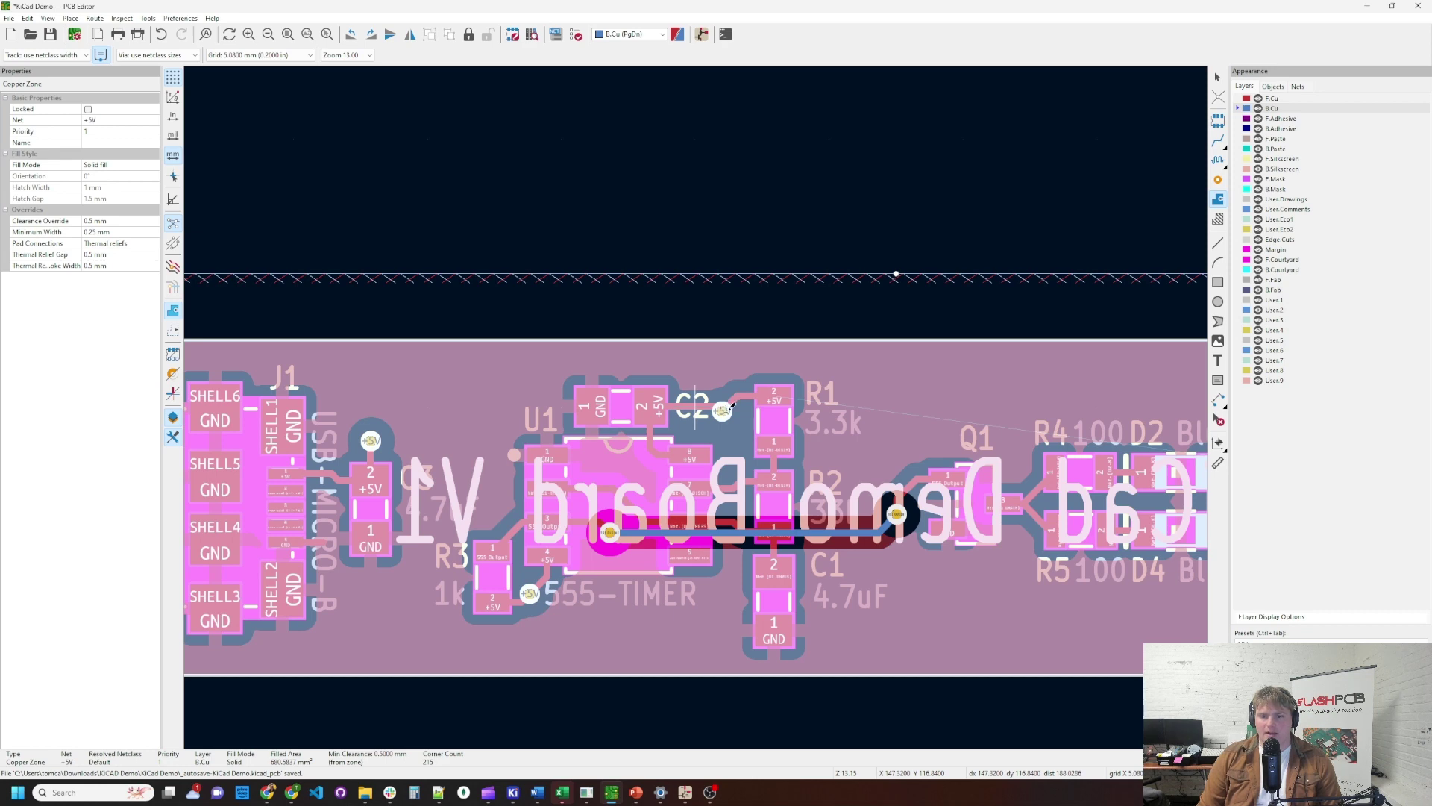
Route D1's +5V pad to a new via to back copper, using a 0.1000 mm grid.
{"action": "scroll", "coordinate": [705, 407], "scroll_direction": "down", "scroll_amount": 4}
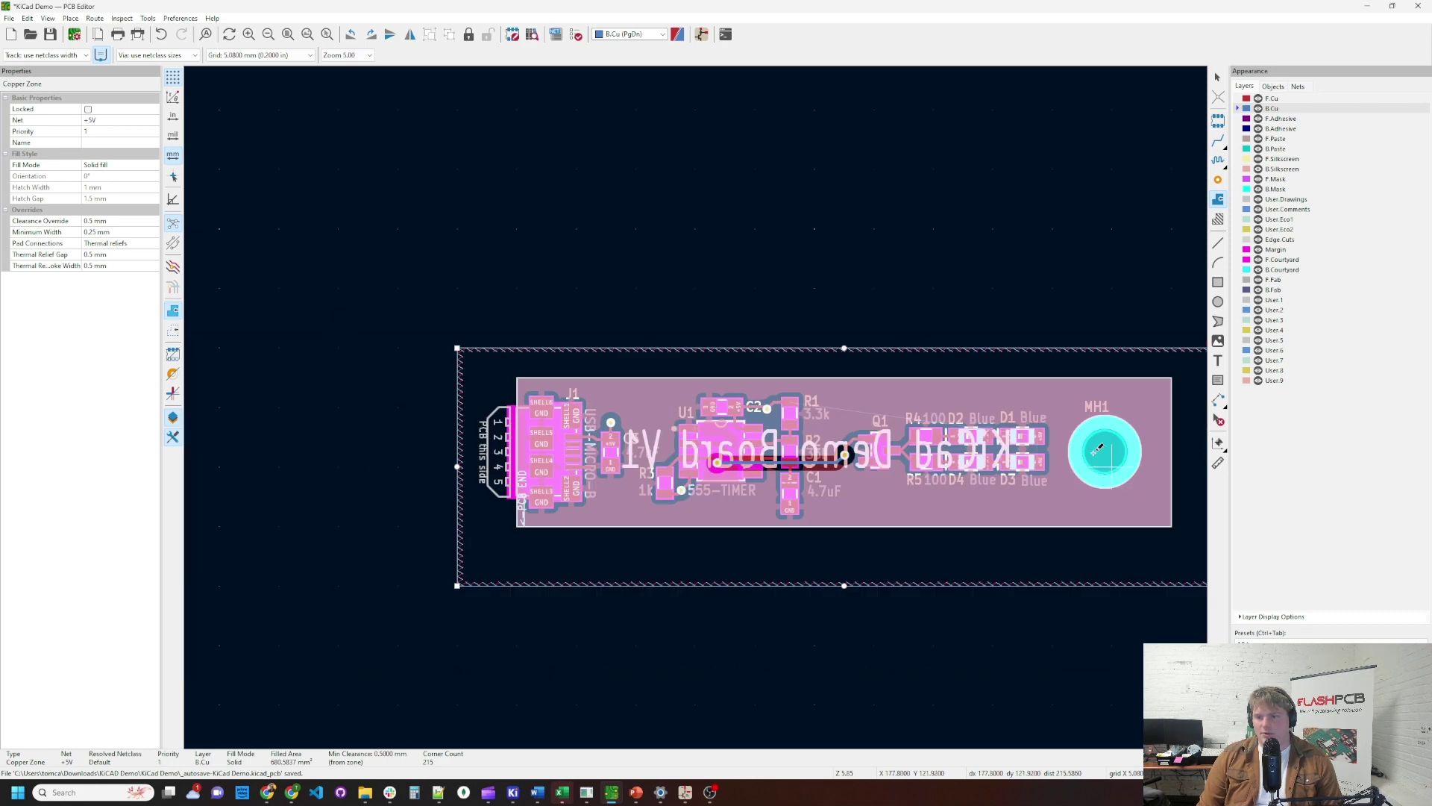
{"action": "scroll", "coordinate": [1100, 454], "scroll_direction": "up", "scroll_amount": 2}
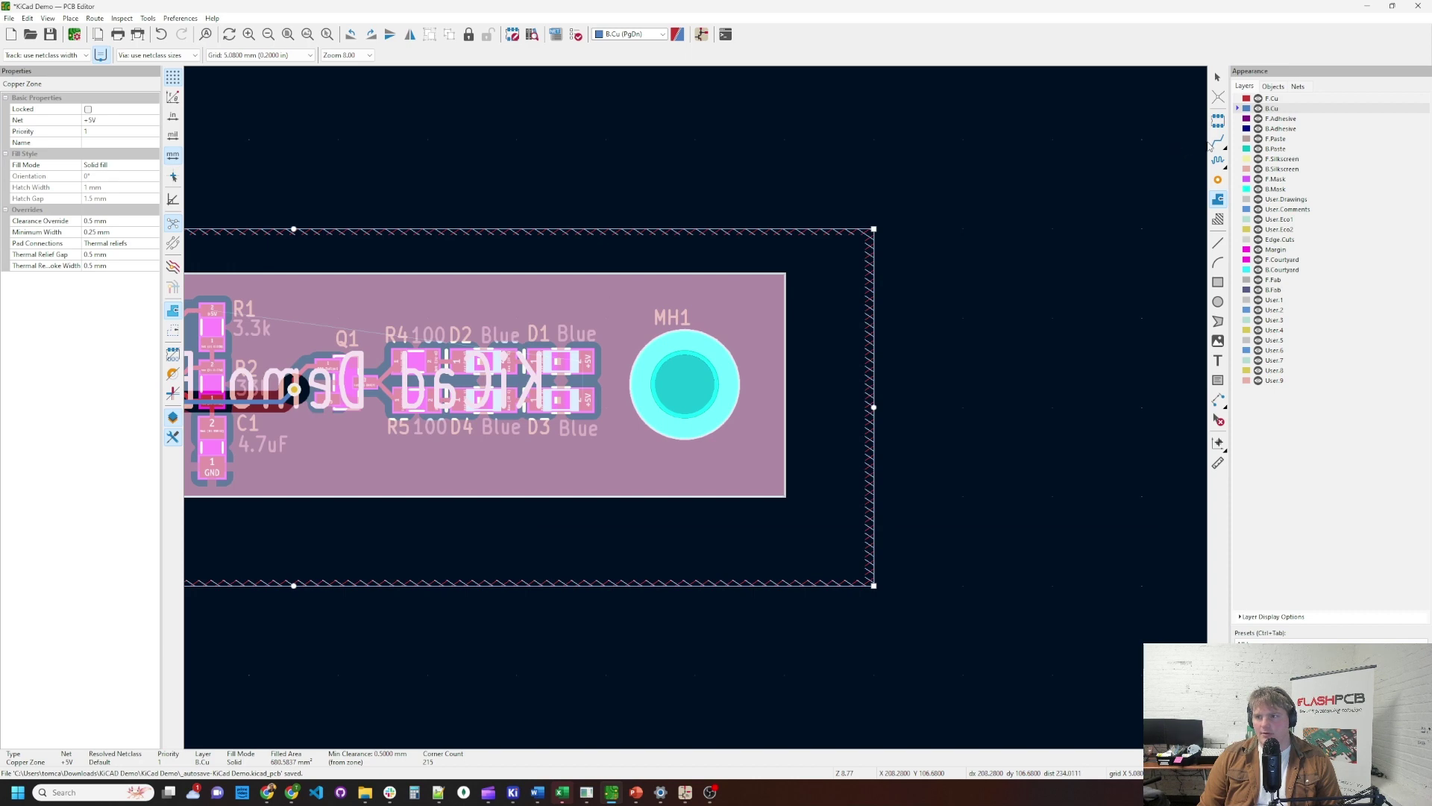
{"action": "left_click", "coordinate": [1218, 142]}
{"action": "scroll", "coordinate": [441, 407], "scroll_direction": "up", "scroll_amount": 4}
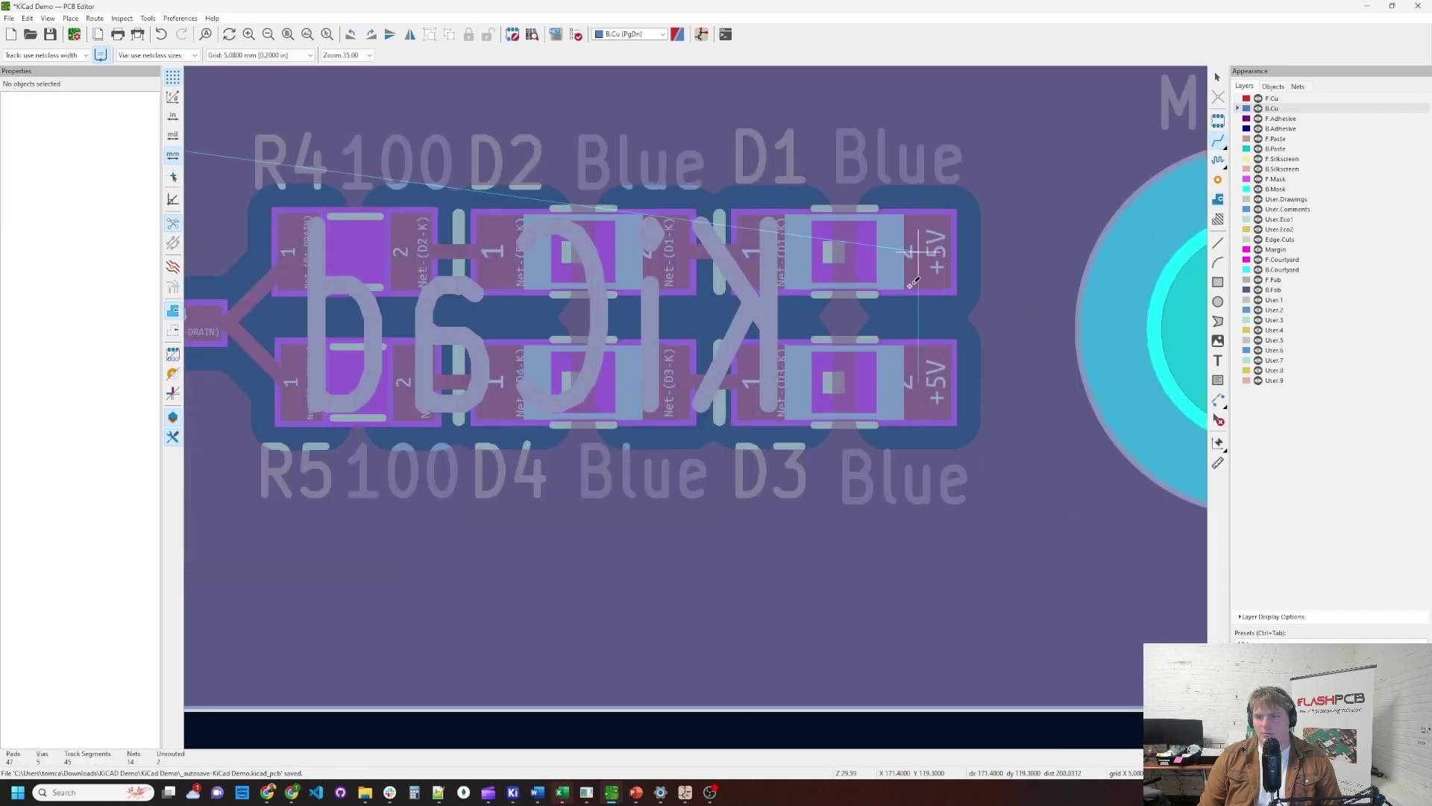
{"action": "left_click", "coordinate": [922, 253]}
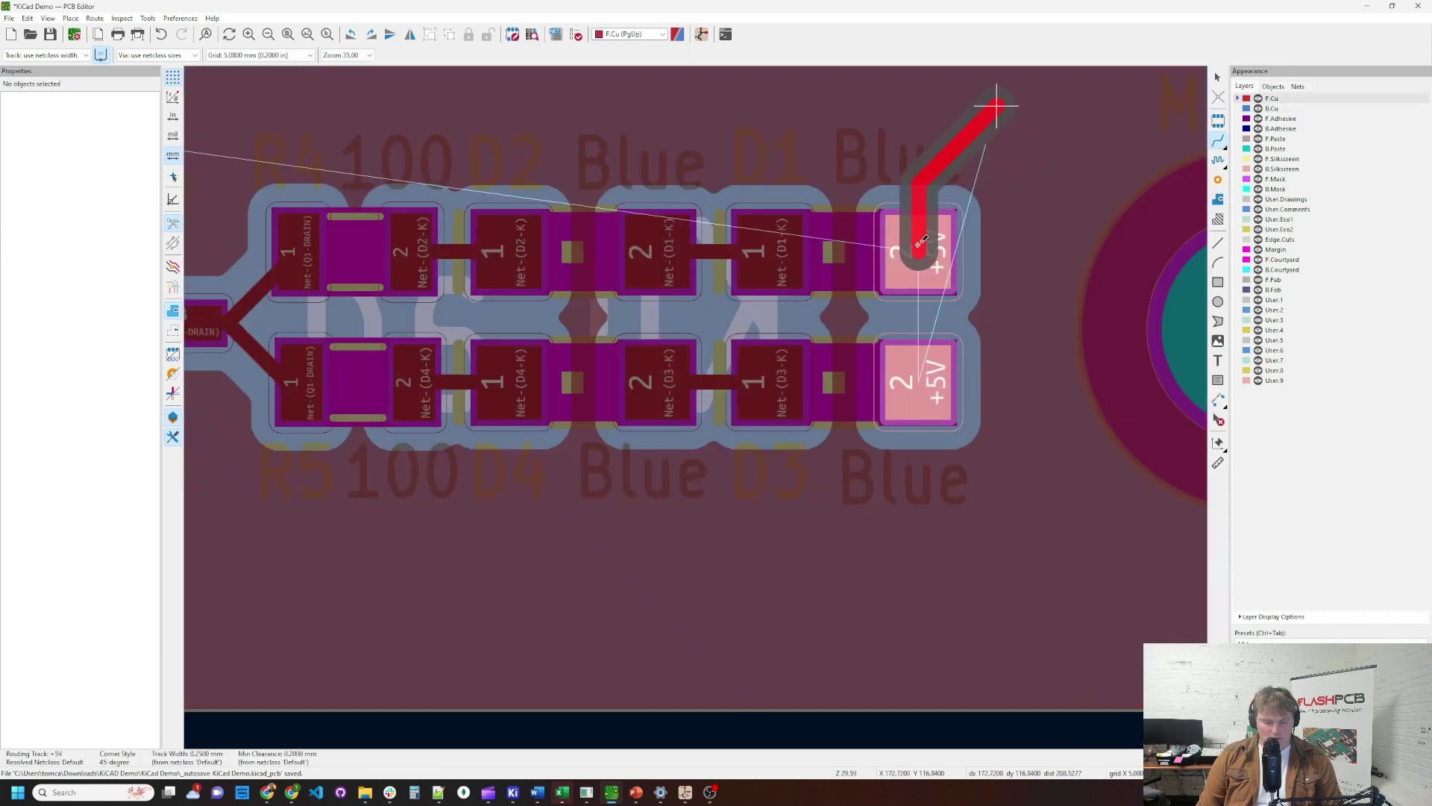
{"action": "left_click", "coordinate": [240, 55]}
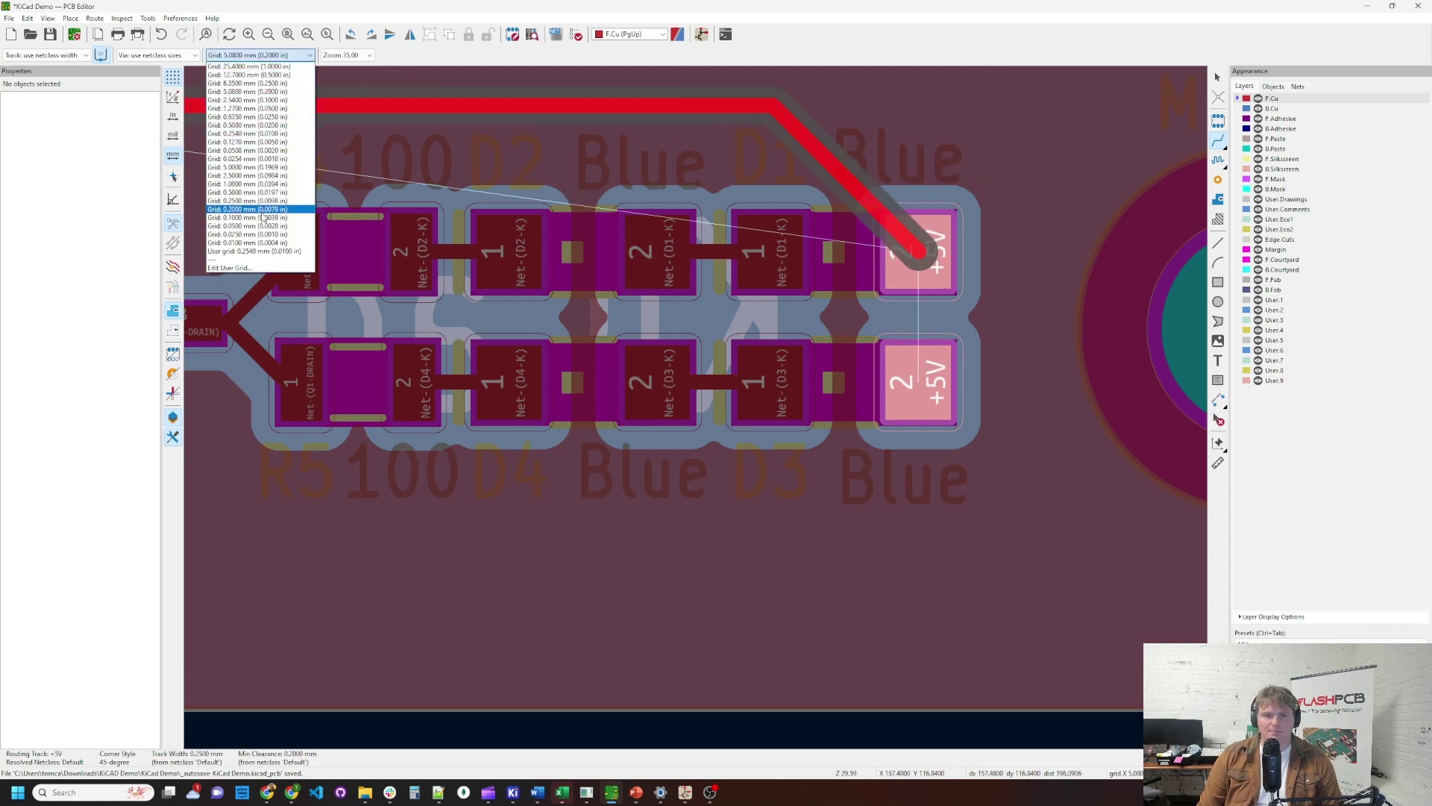
{"action": "left_click", "coordinate": [262, 217]}
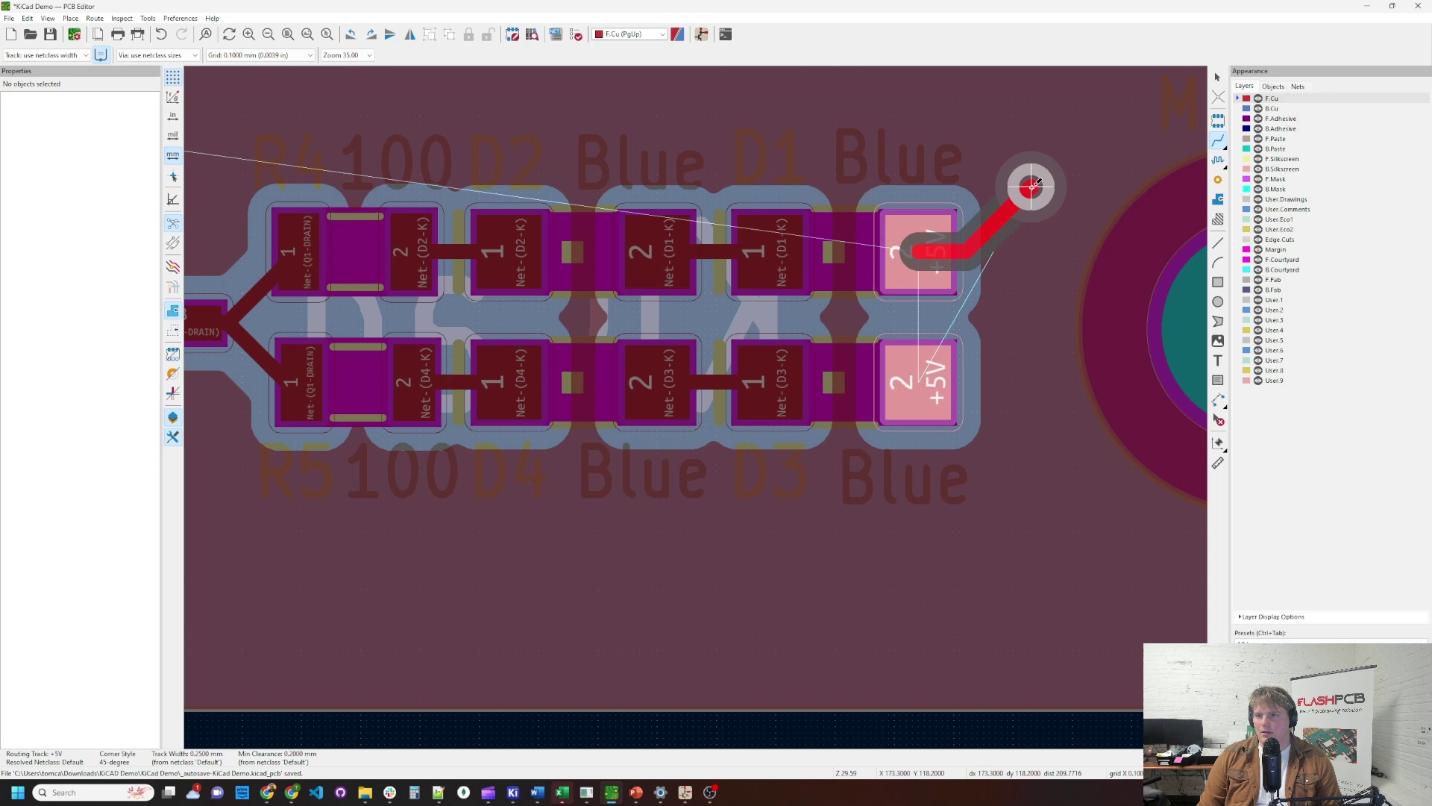
{"action": "key", "text": "Page_Down"}
{"action": "double_click", "coordinate": [1034, 184]}
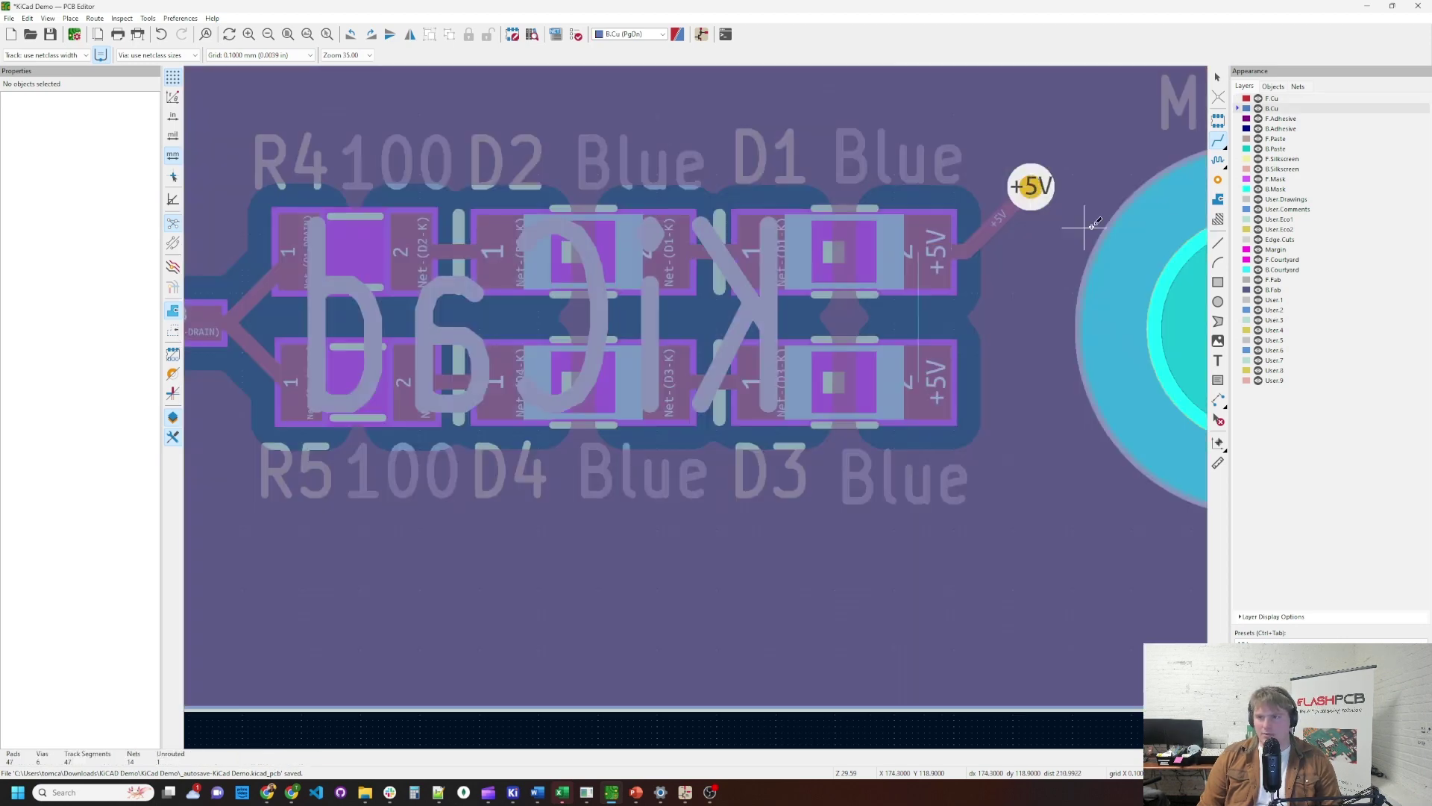
Route D3's +5V pad 2 to a new via.
{"action": "left_click", "coordinate": [929, 376]}
{"action": "key", "text": "v"}
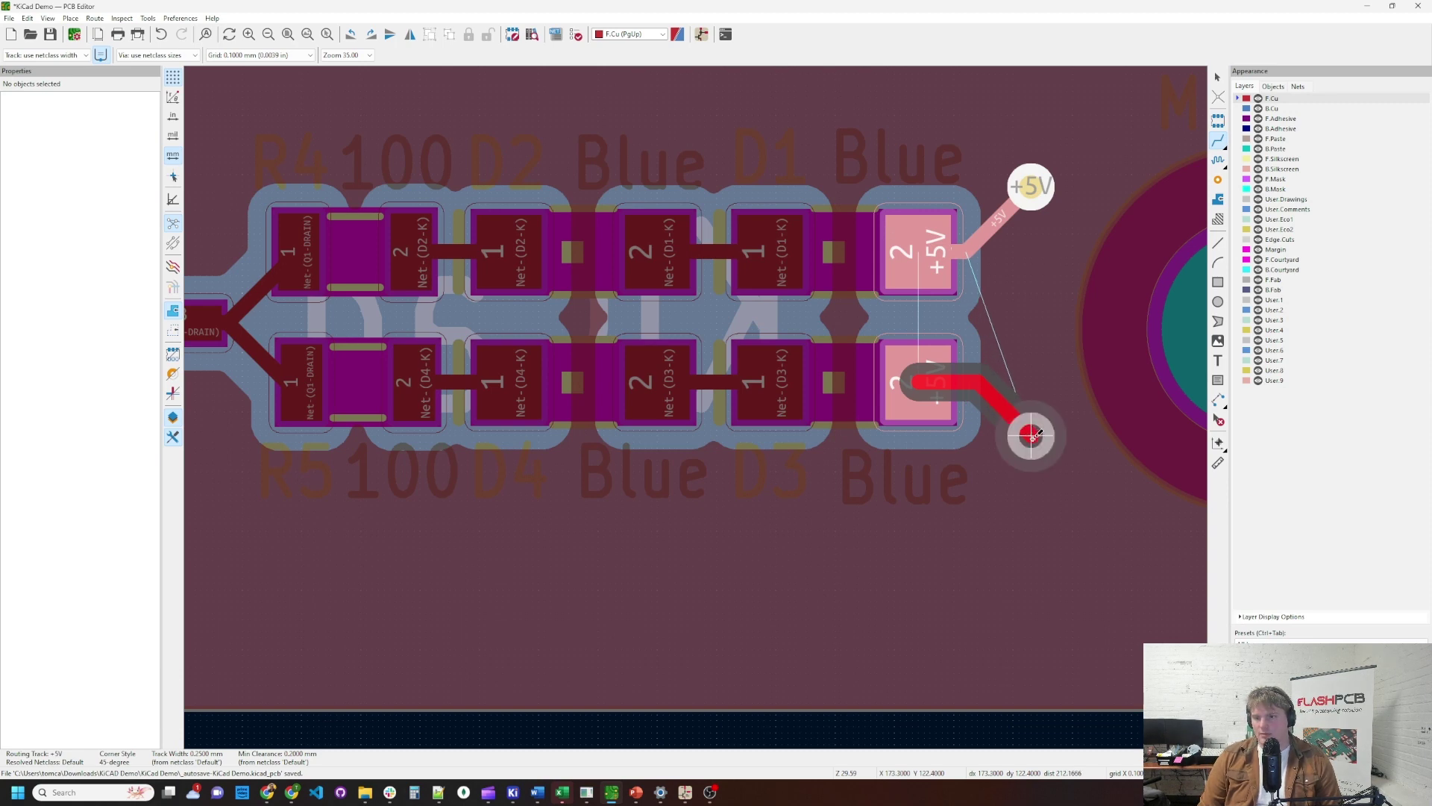
{"action": "left_click", "coordinate": [1033, 436]}
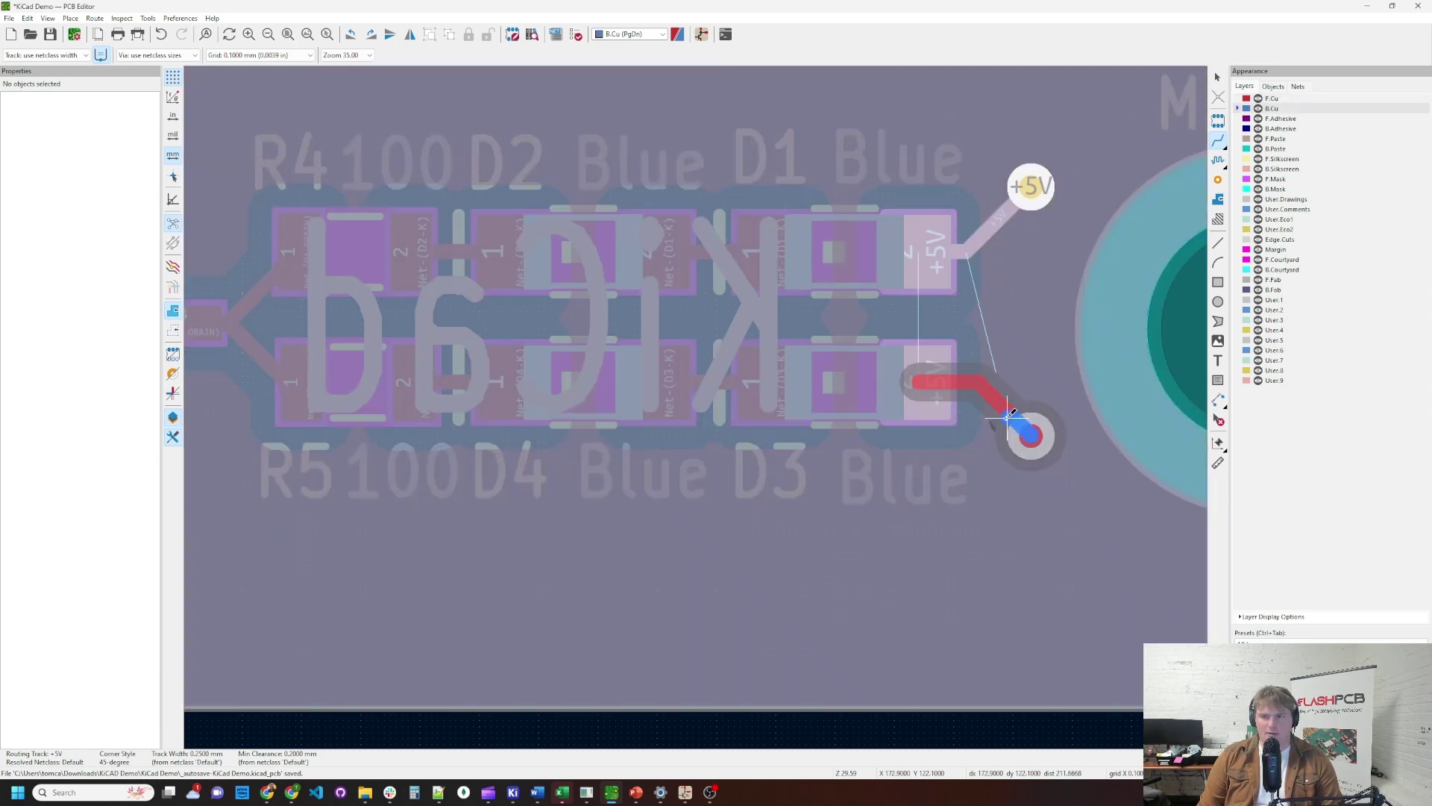
{"action": "key", "text": "Escape"}
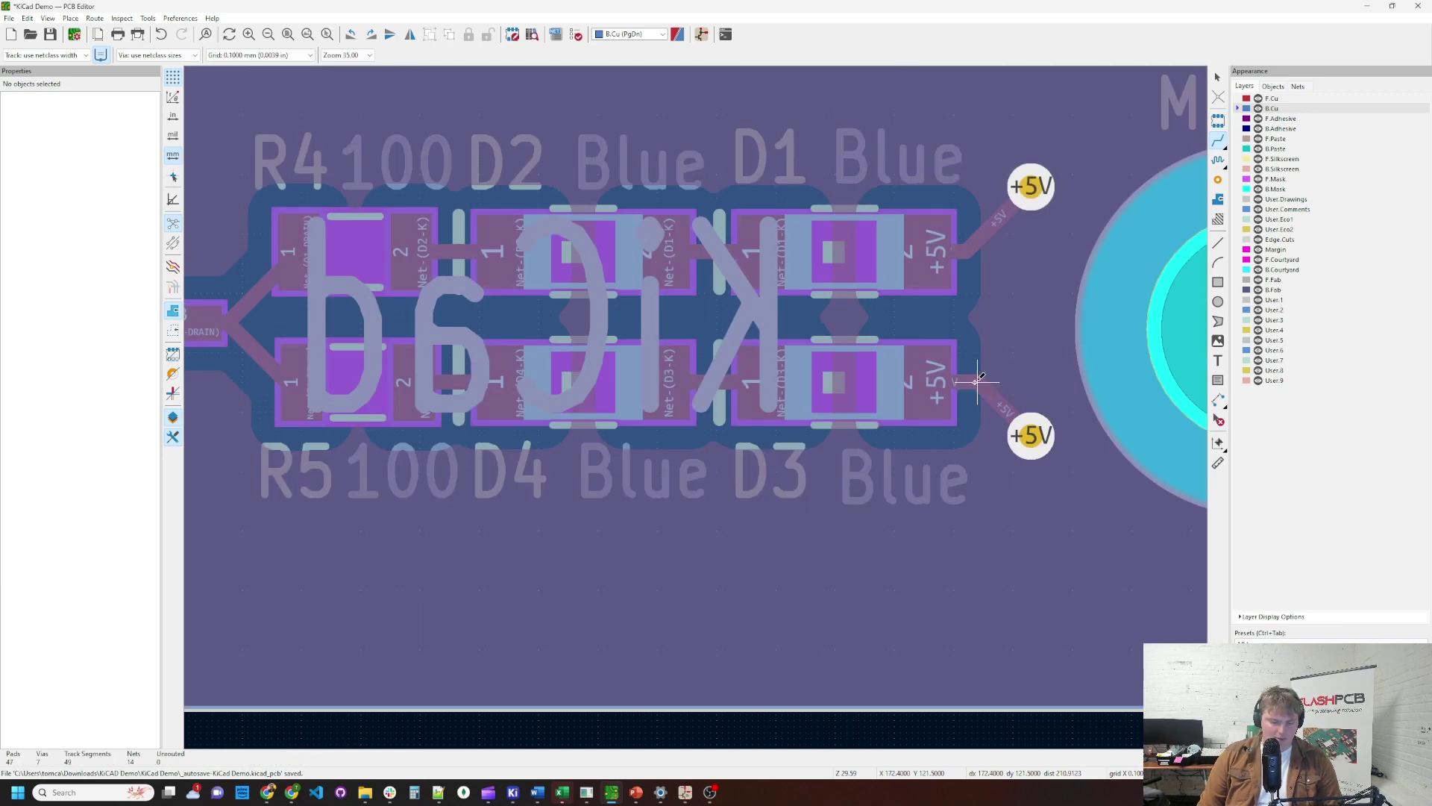
Refill all copper zones with B and check the new +5V via connections across the board.
{"action": "key", "text": "b"}
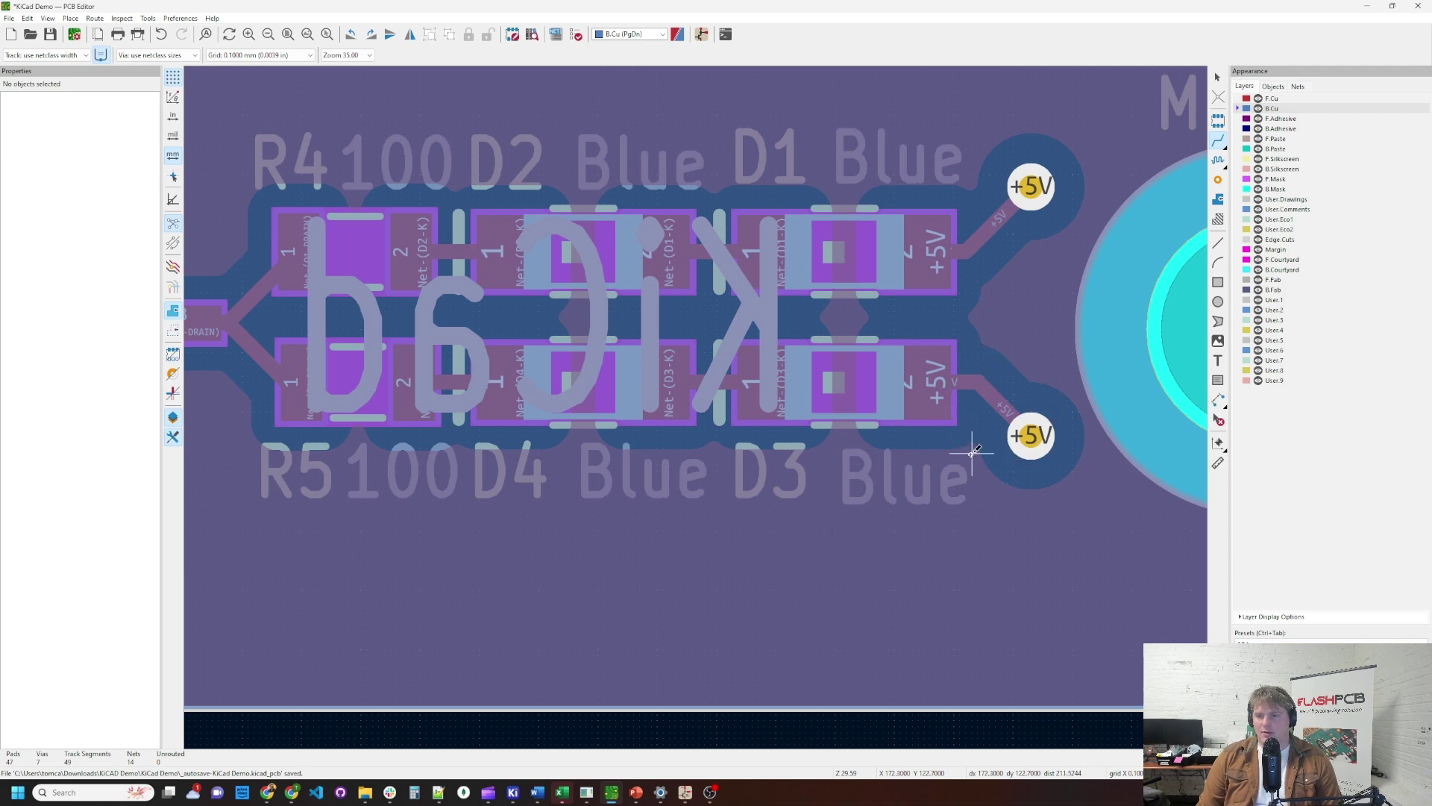
{"action": "scroll", "coordinate": [549, 413], "scroll_direction": "down", "scroll_amount": 5}
{"action": "scroll", "coordinate": [580, 407], "scroll_direction": "down", "scroll_amount": 4}
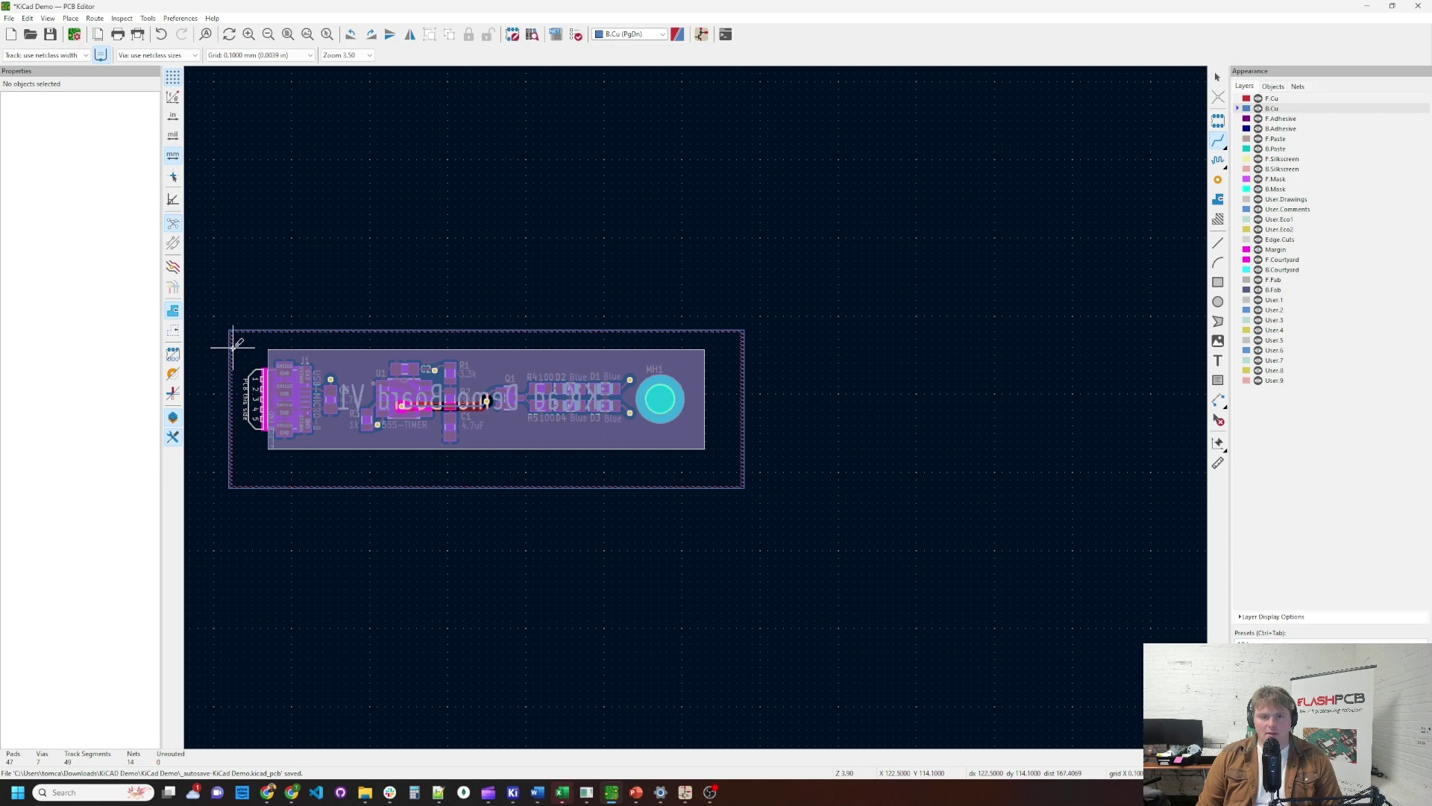
{"action": "scroll", "coordinate": [233, 343], "scroll_direction": "up", "scroll_amount": 2}
{"action": "scroll", "coordinate": [960, 406], "scroll_direction": "up", "scroll_amount": 2}
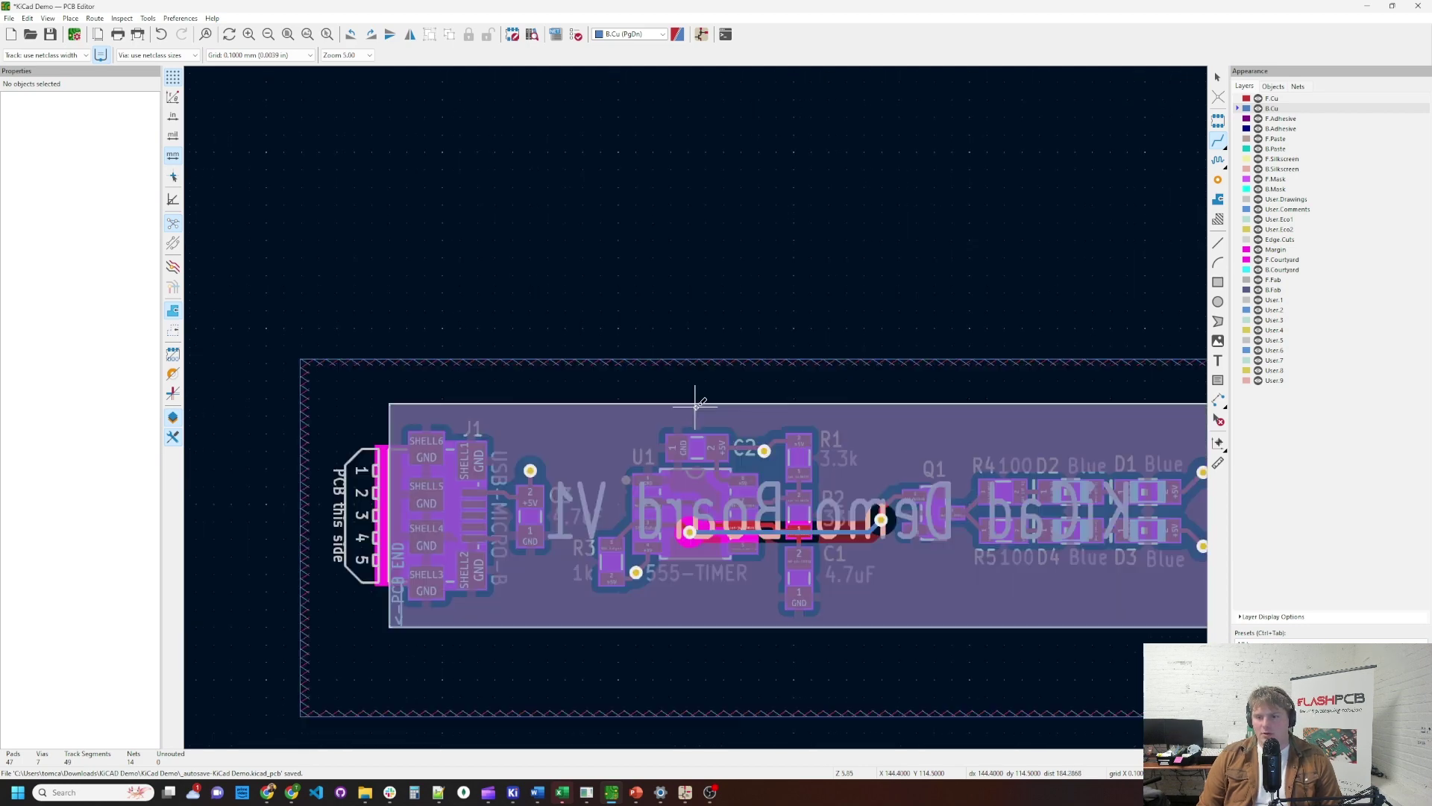
{"action": "scroll", "coordinate": [695, 405], "scroll_direction": "up", "scroll_amount": 4}
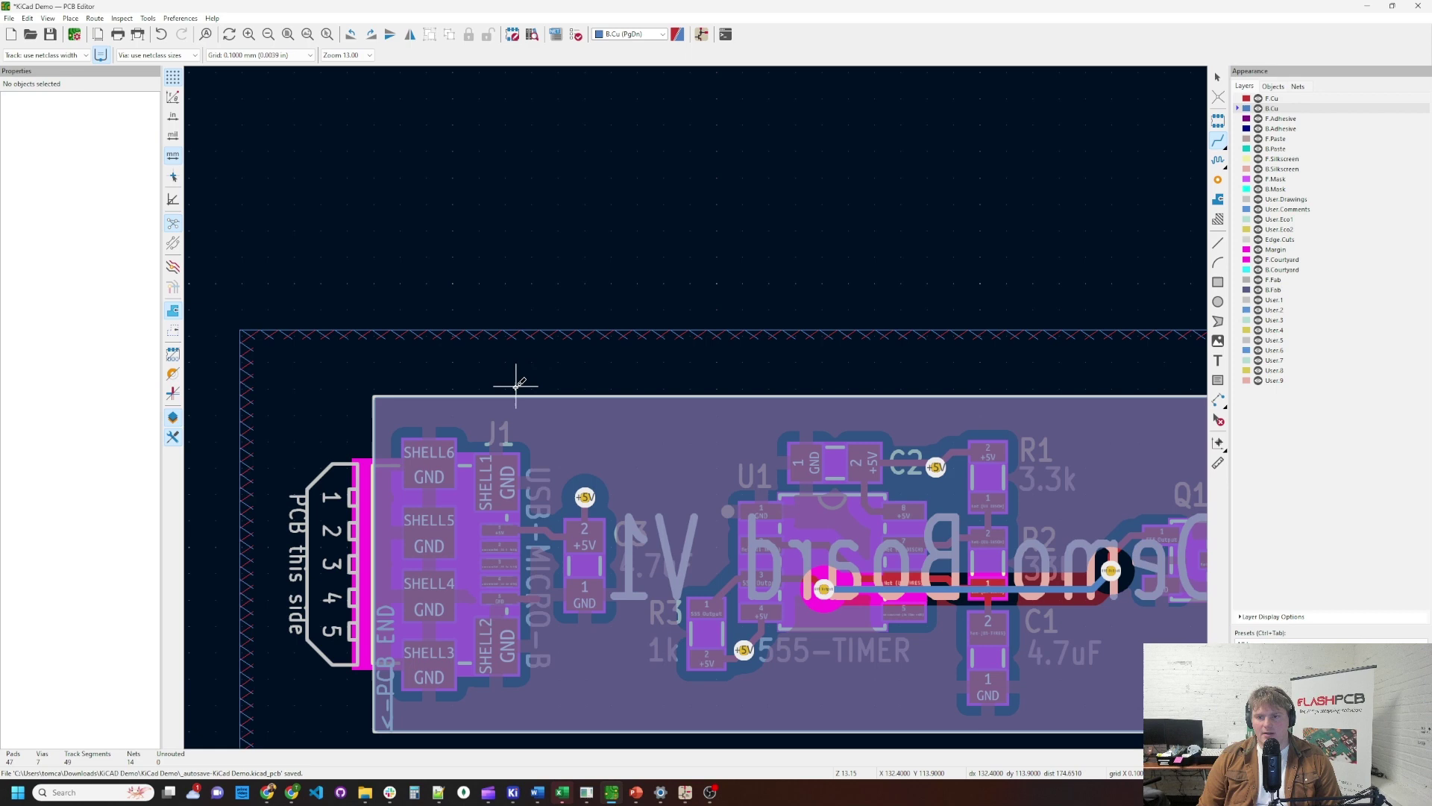
{"action": "scroll", "coordinate": [512, 383], "scroll_direction": "down", "scroll_amount": 6}
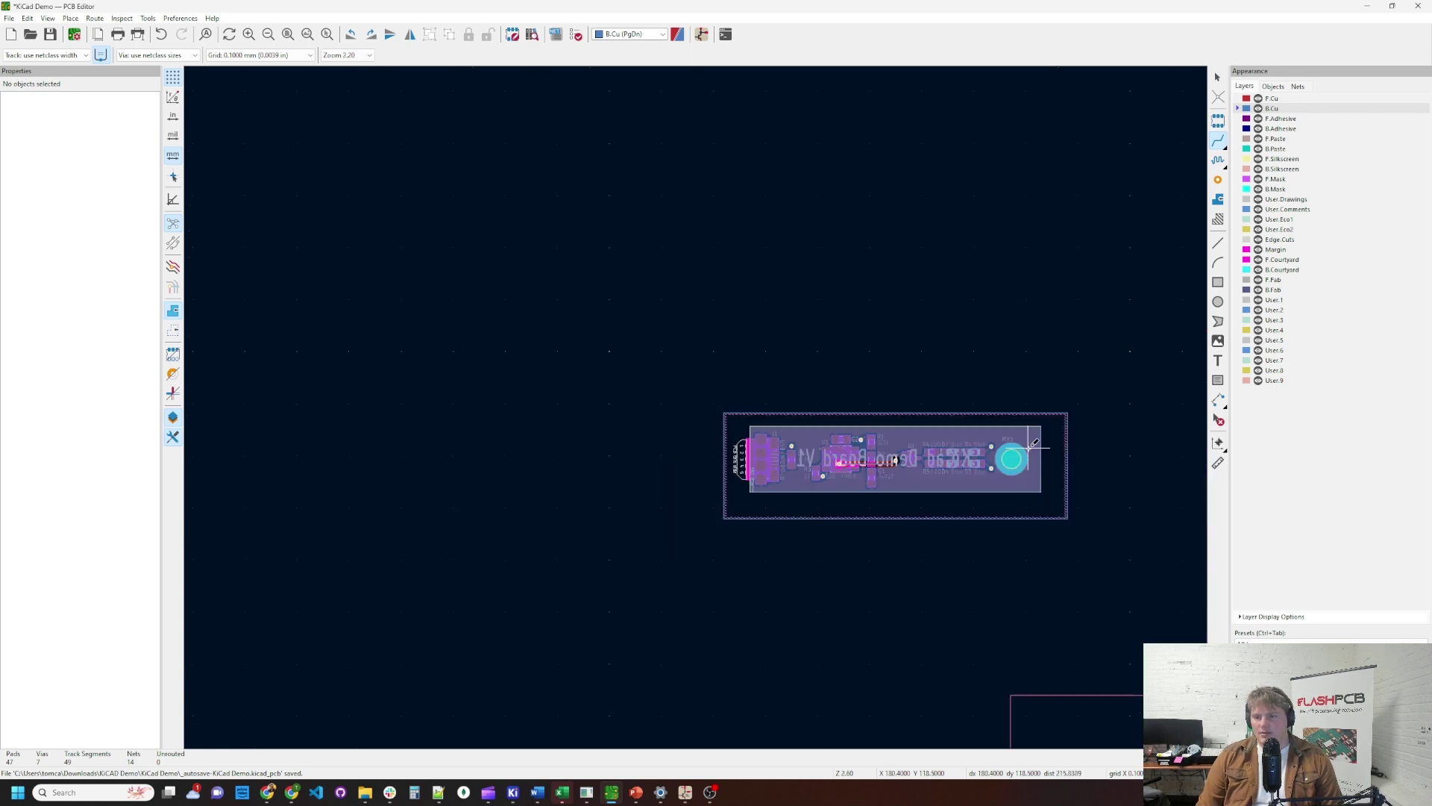
Set the Board Setup copper to edge clearance constraint to 1 mm and apply it.
{"action": "left_click", "coordinate": [75, 36]}
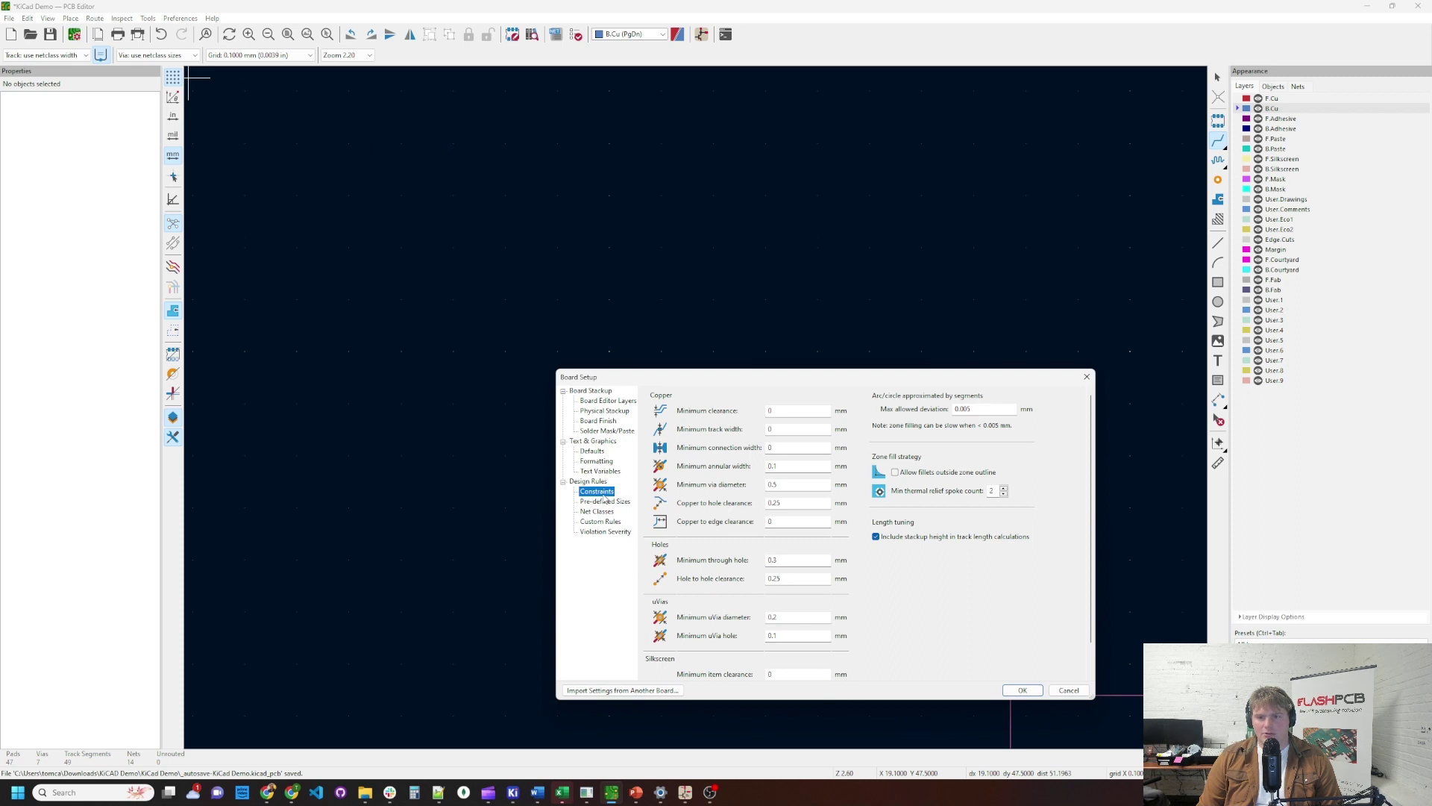
{"action": "left_click", "coordinate": [793, 522]}
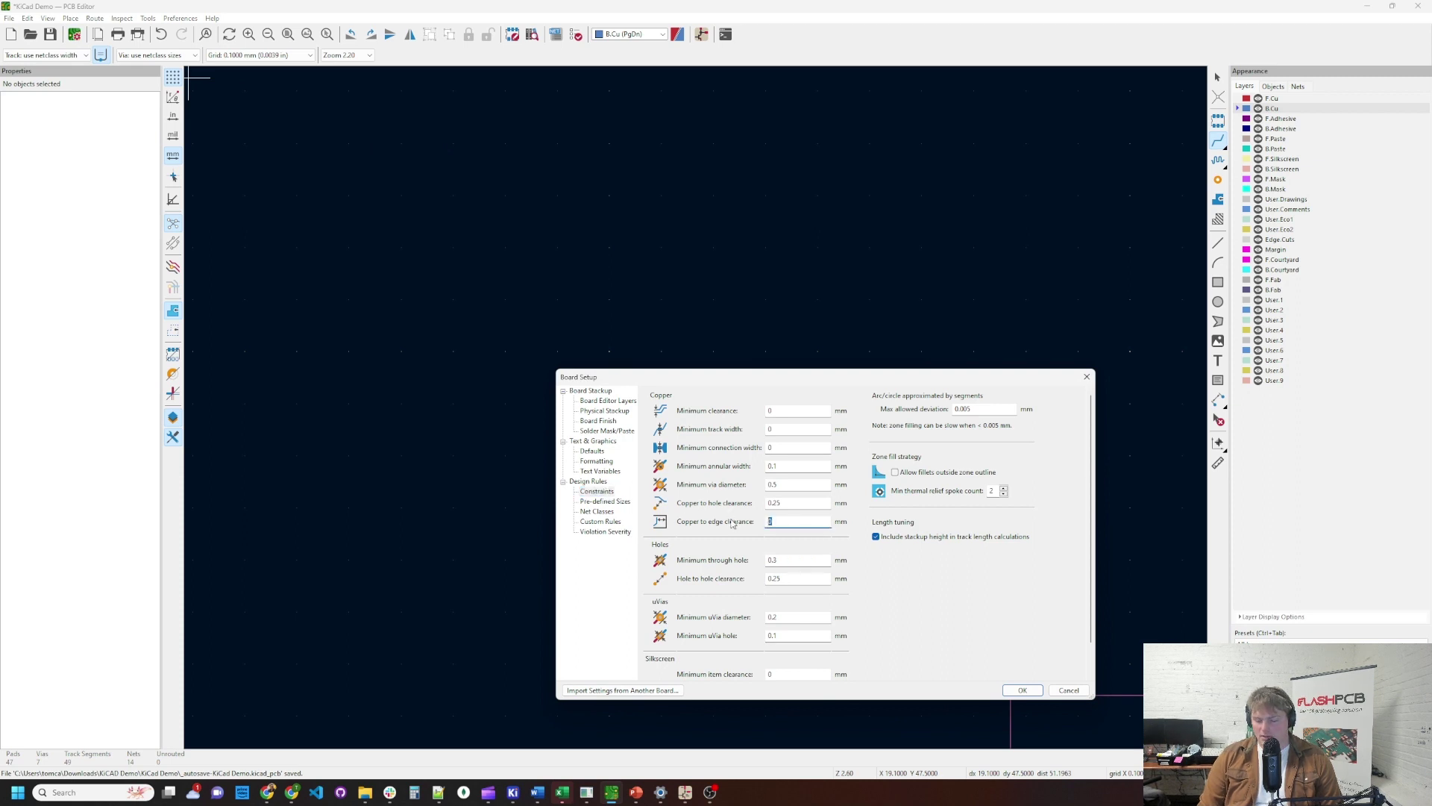
{"action": "key", "text": "Return"}
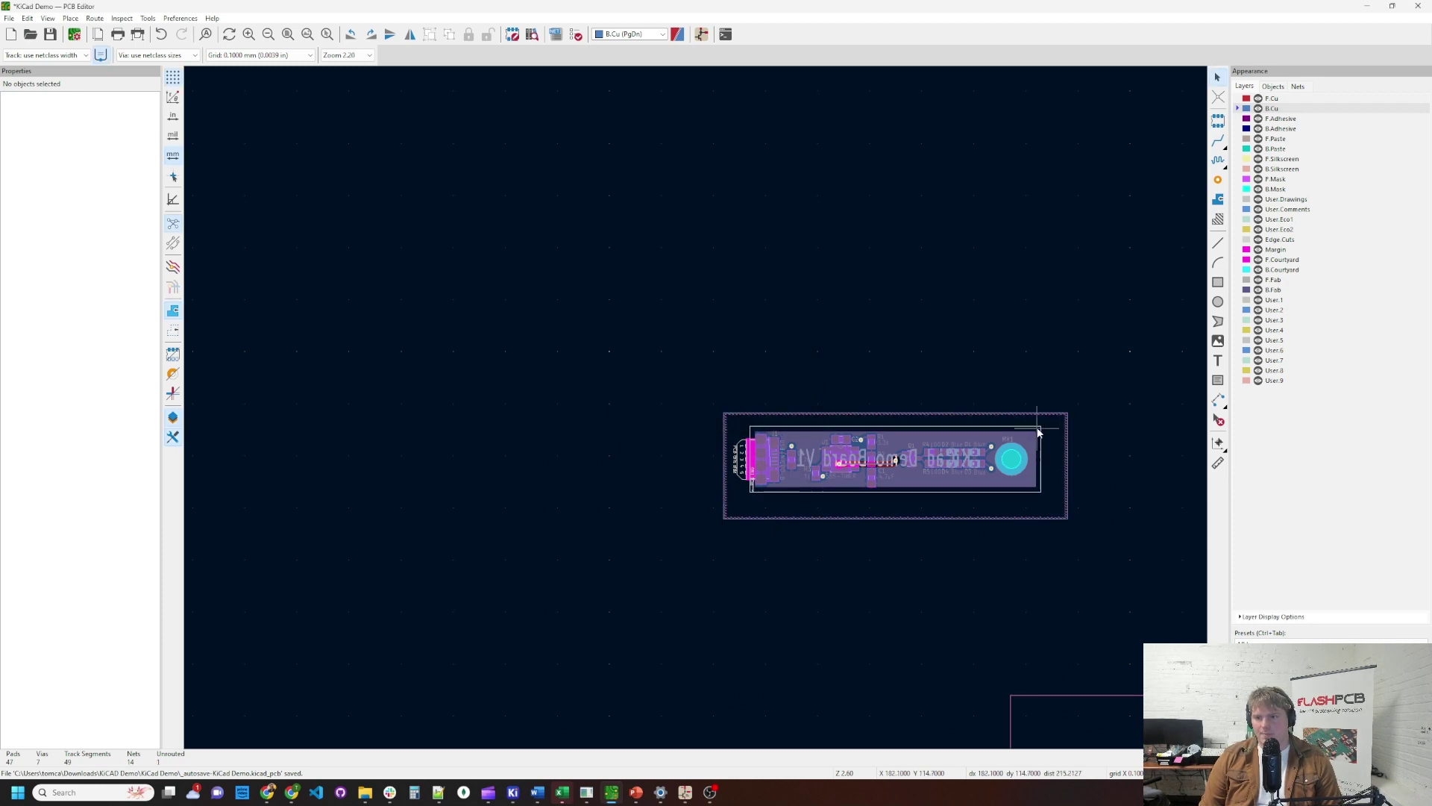
{"action": "key", "text": "Home"}
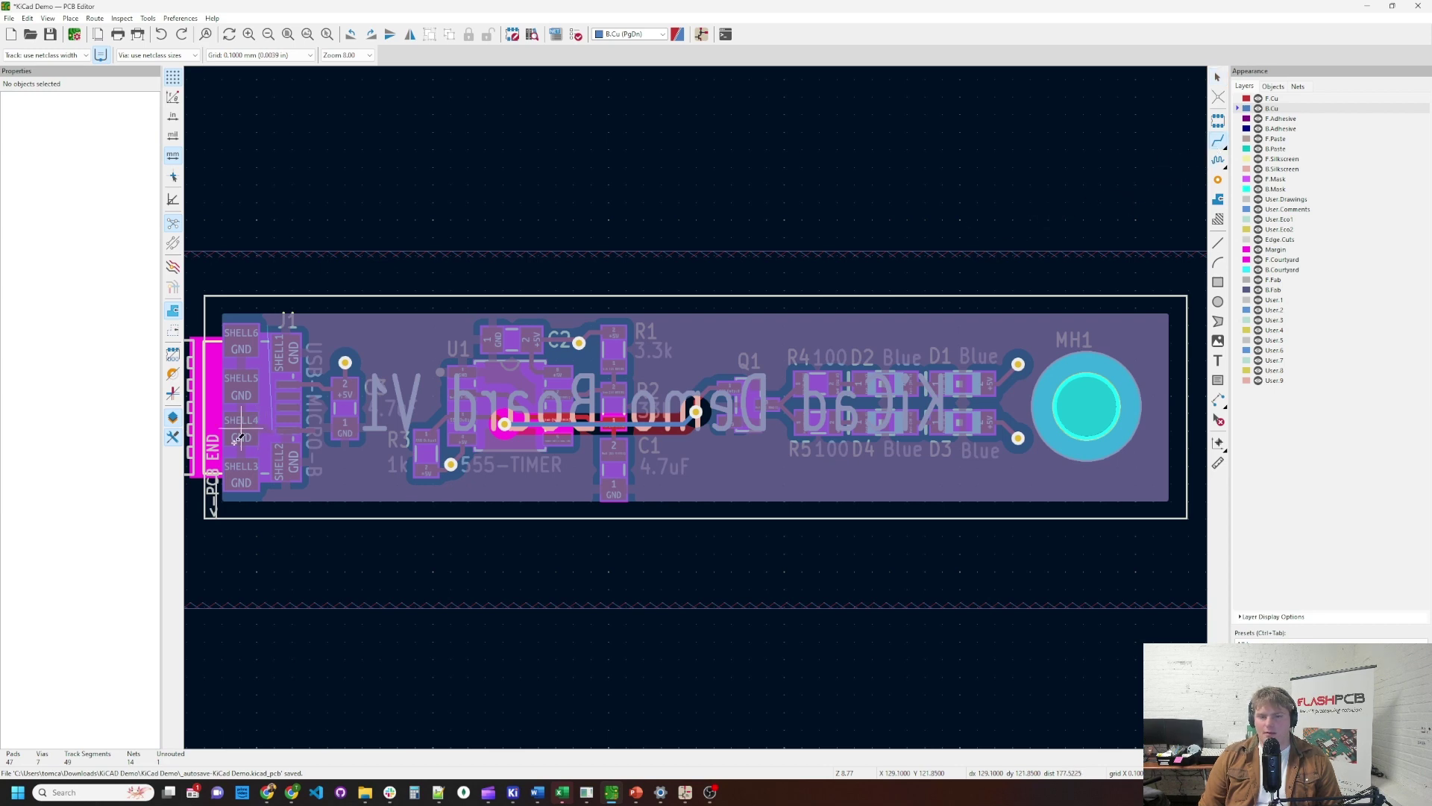
Zoom on J1 and cancel a mistaken track started from one of its pads.
{"action": "scroll", "coordinate": [217, 436], "scroll_direction": "up", "scroll_amount": 3}
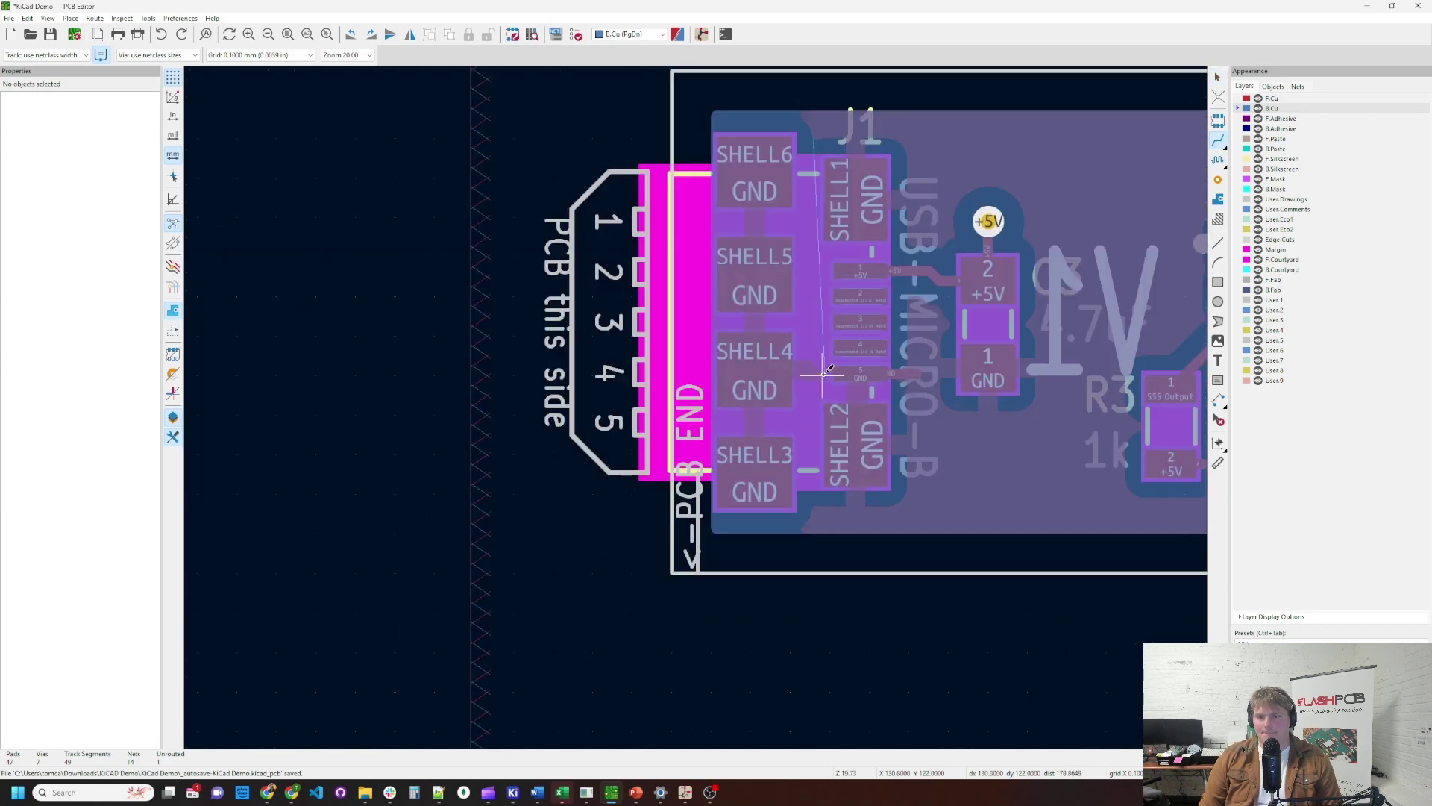
{"action": "left_click", "coordinate": [867, 374]}
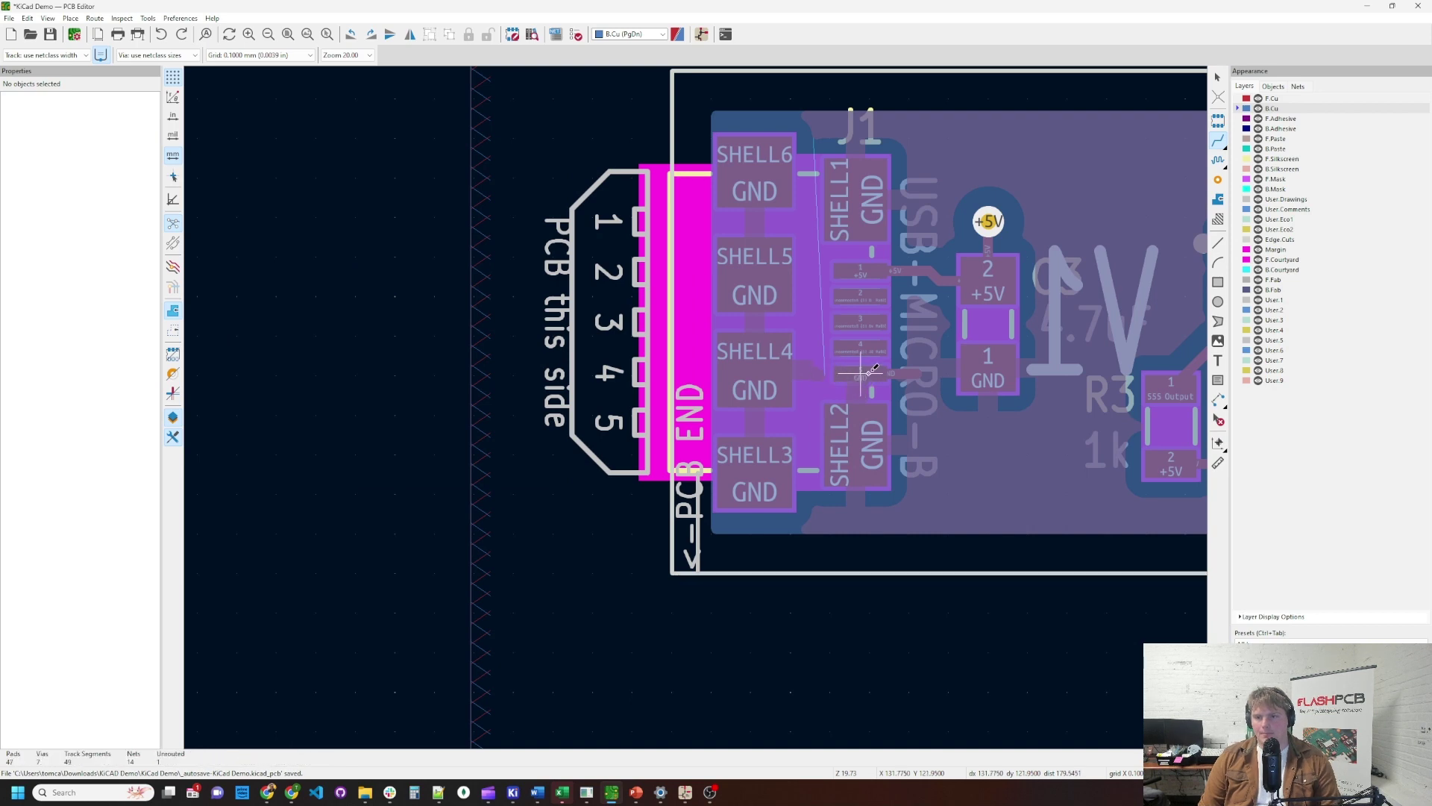
{"action": "key", "text": "Page_Up"}
{"action": "key", "text": "Escape"}
{"action": "key", "text": "Page_Down"}
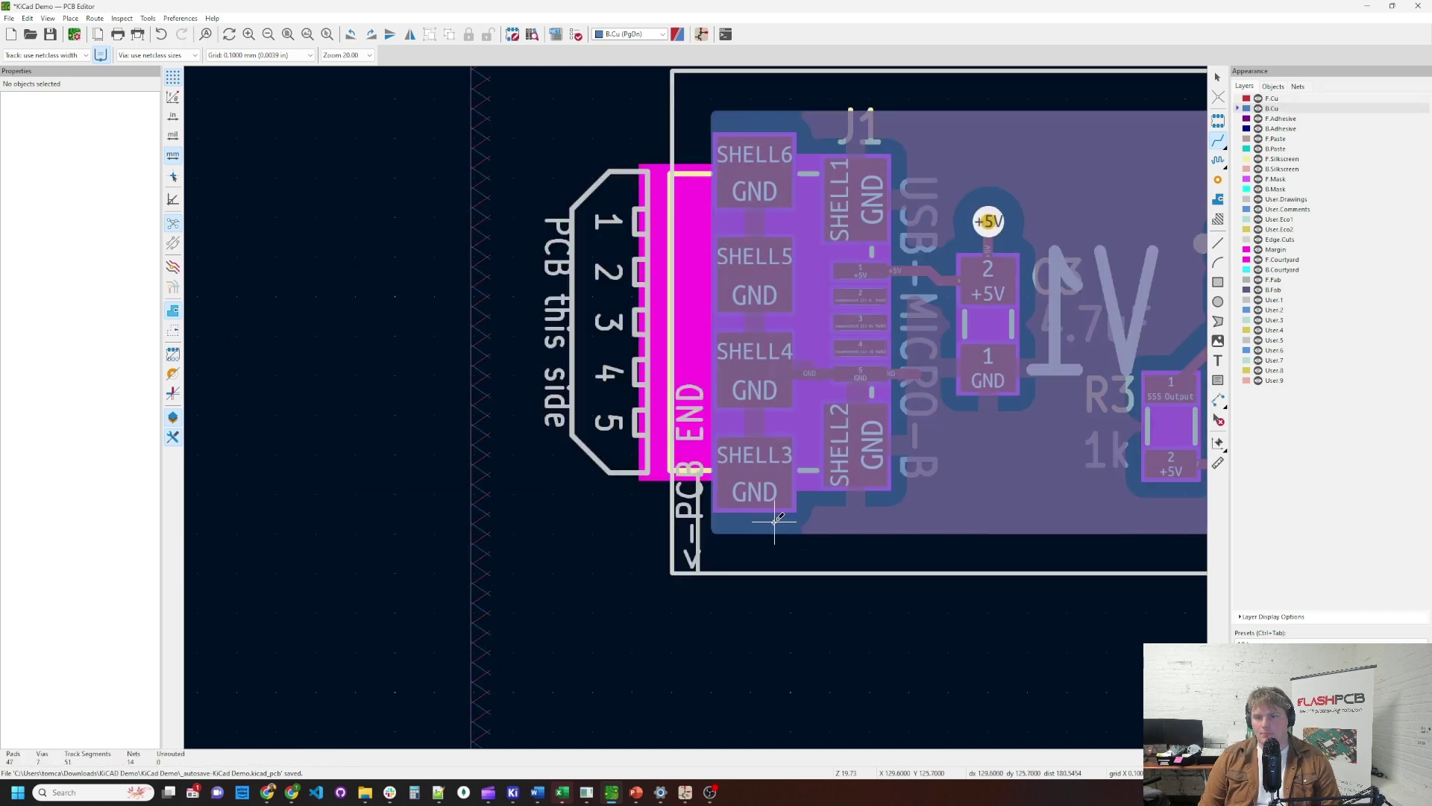
Route F.Cu GND tracks from SHELL3 to SHELL2 and from SHELL6, then return to B.Cu.
{"action": "key", "text": "Page_Up"}
{"action": "left_click", "coordinate": [755, 489]}
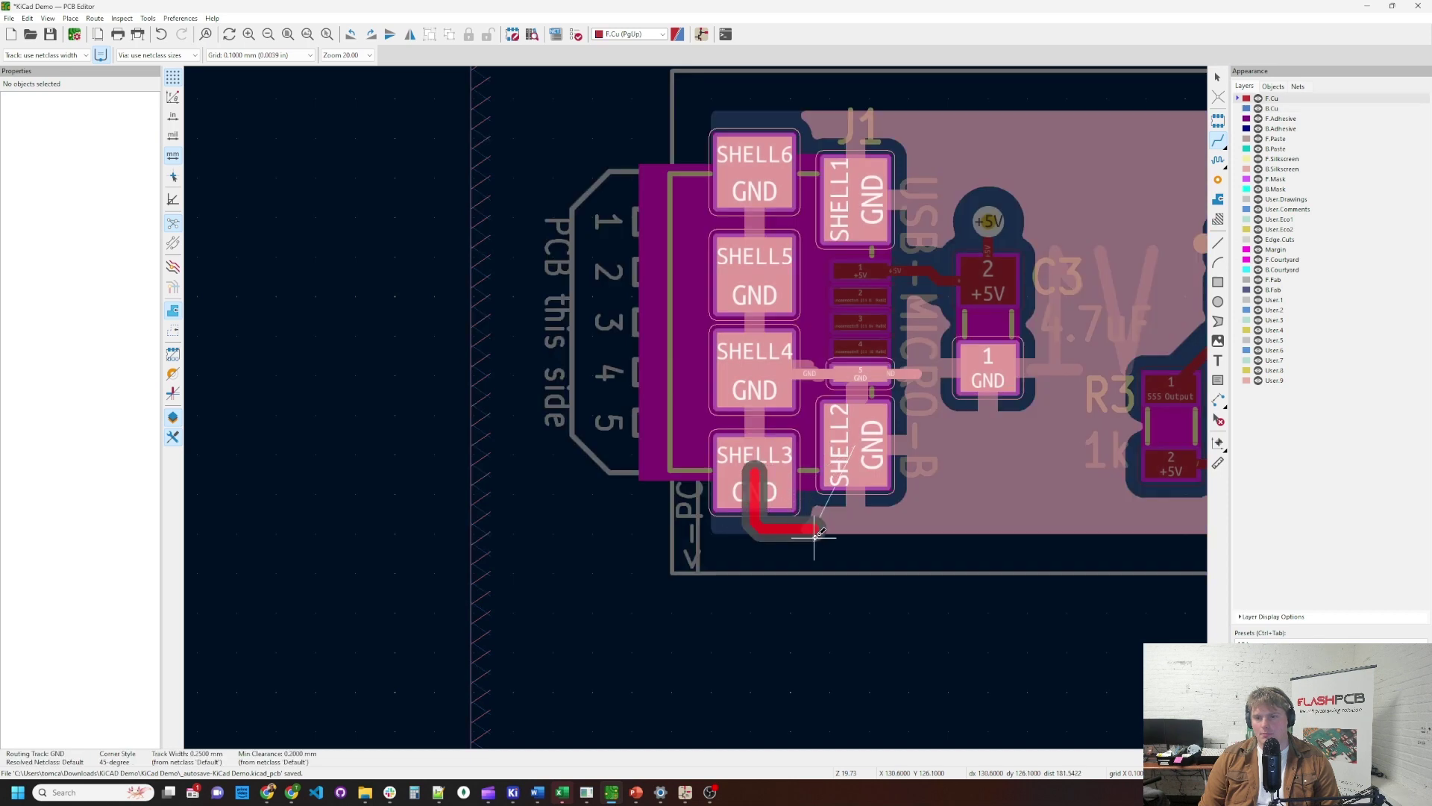
{"action": "left_click", "coordinate": [851, 493]}
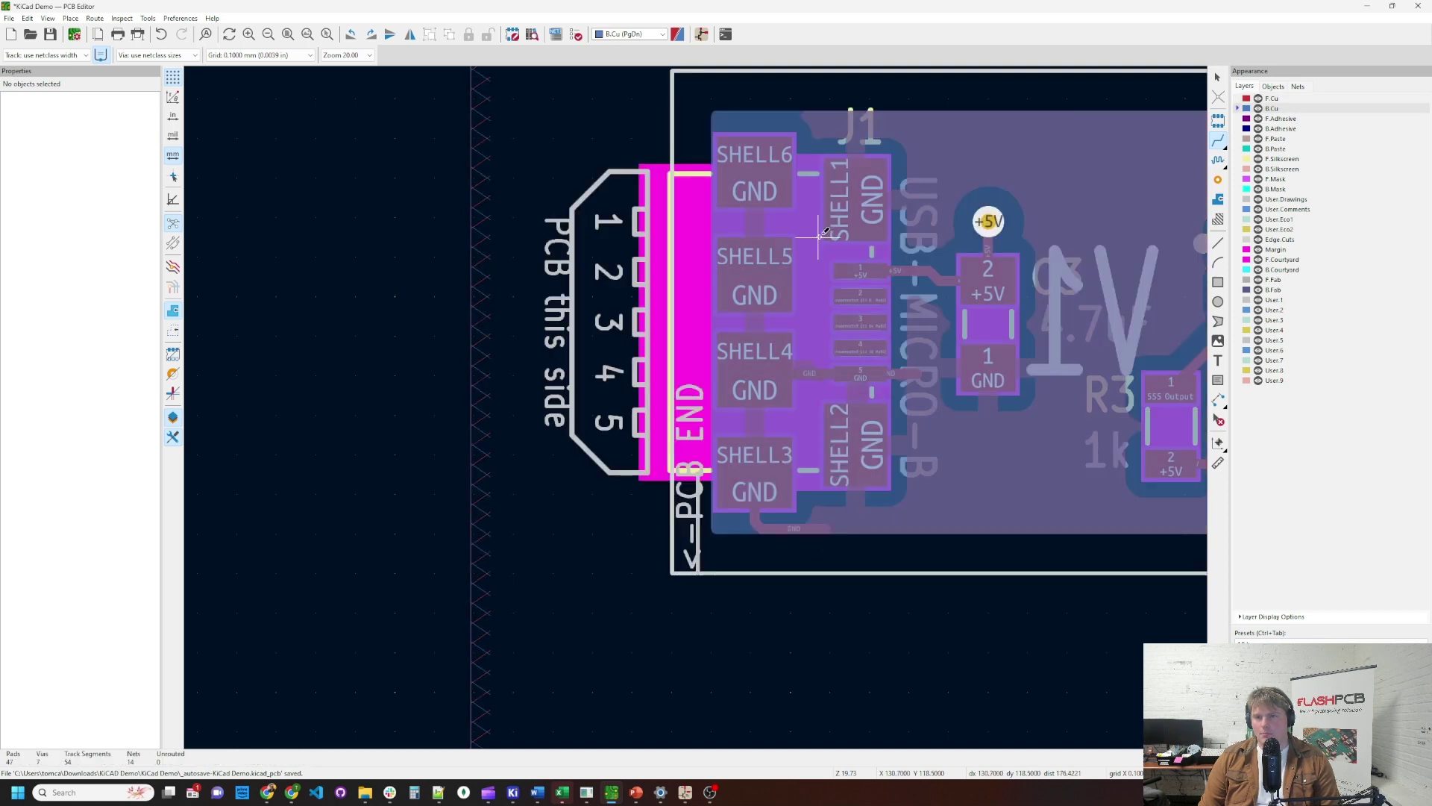
{"action": "left_click", "coordinate": [755, 172]}
{"action": "double_click", "coordinate": [809, 105]}
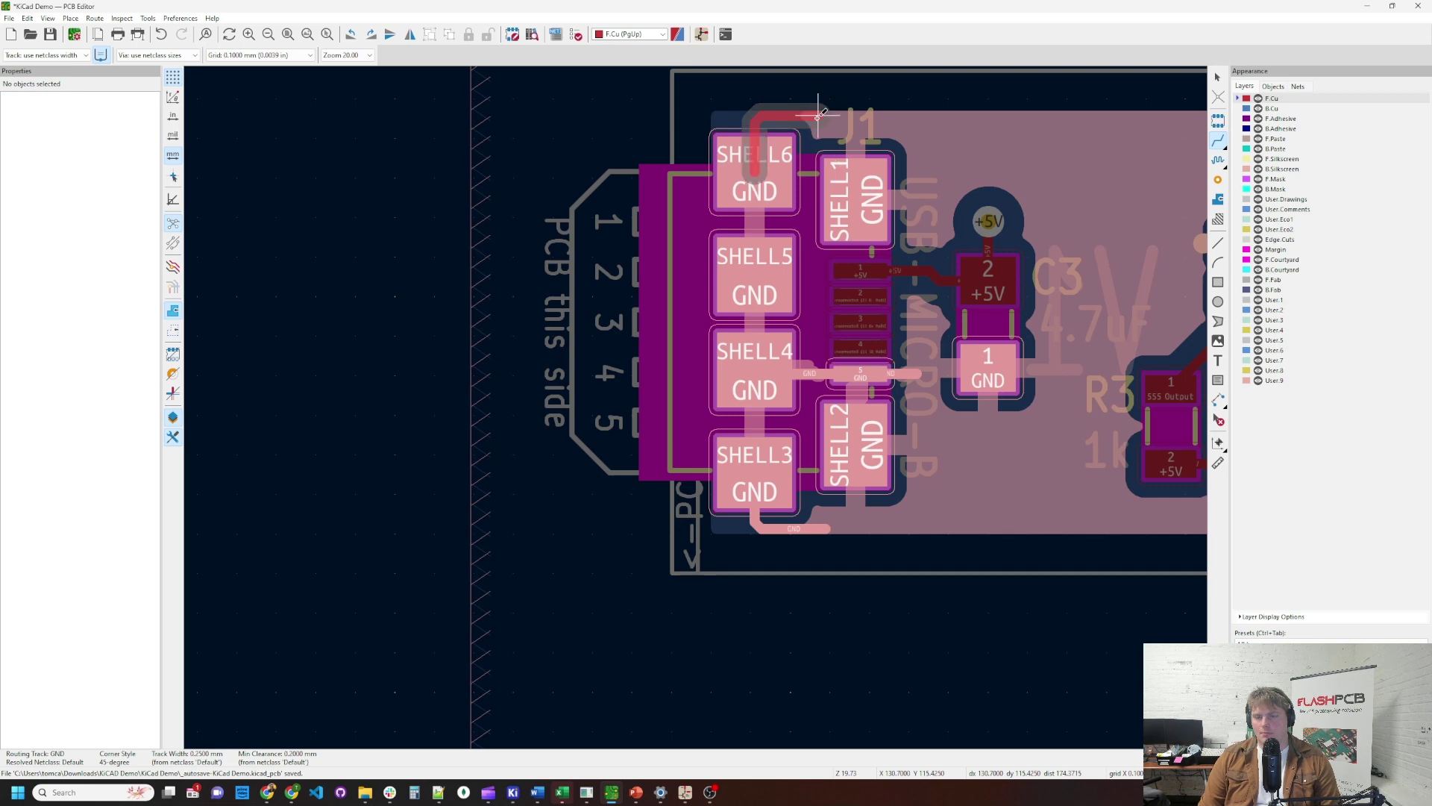
{"action": "key", "text": "Page_Down"}
{"action": "scroll", "coordinate": [600, 250], "scroll_direction": "down", "scroll_amount": 2}
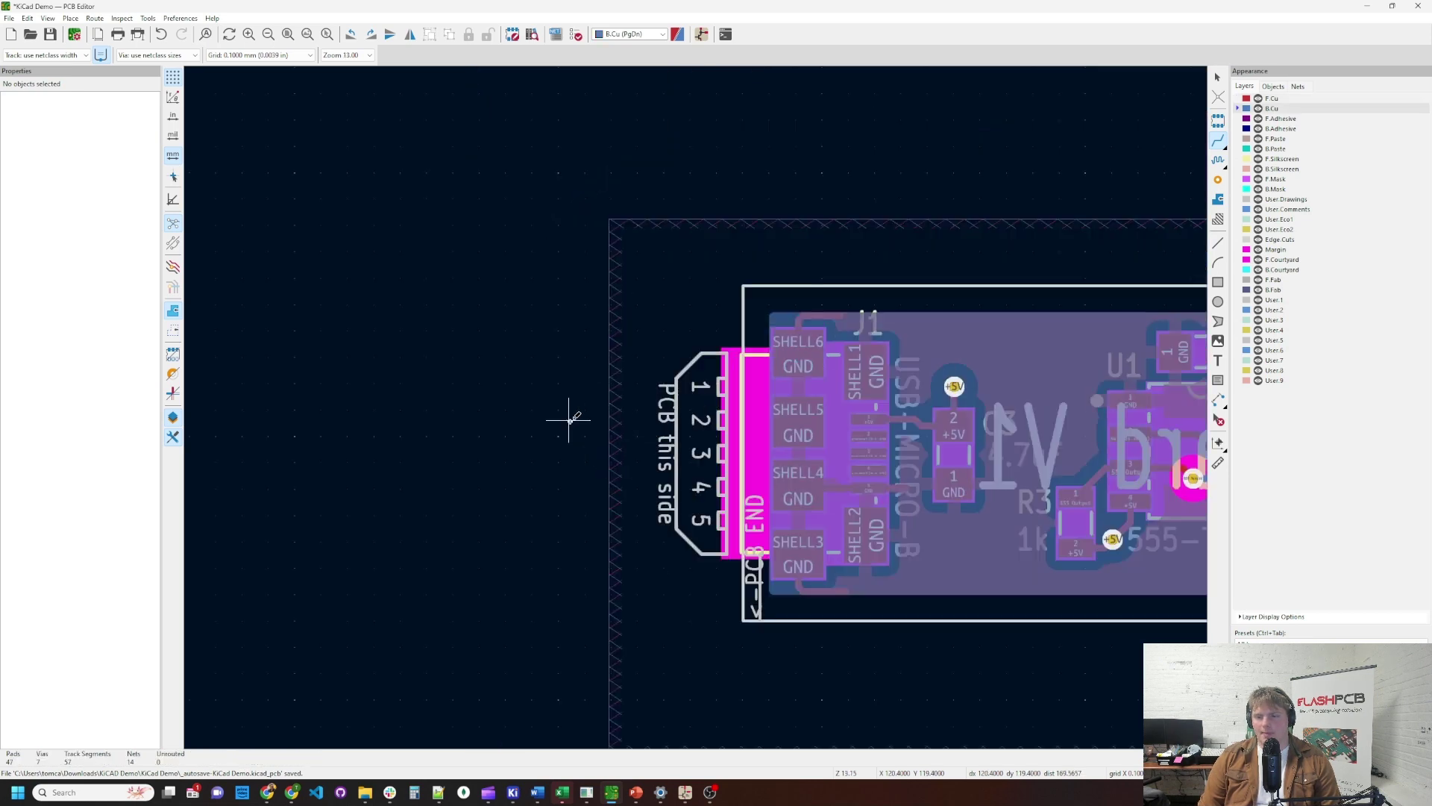
{"action": "scroll", "coordinate": [226, 362], "scroll_direction": "down", "scroll_amount": 2}
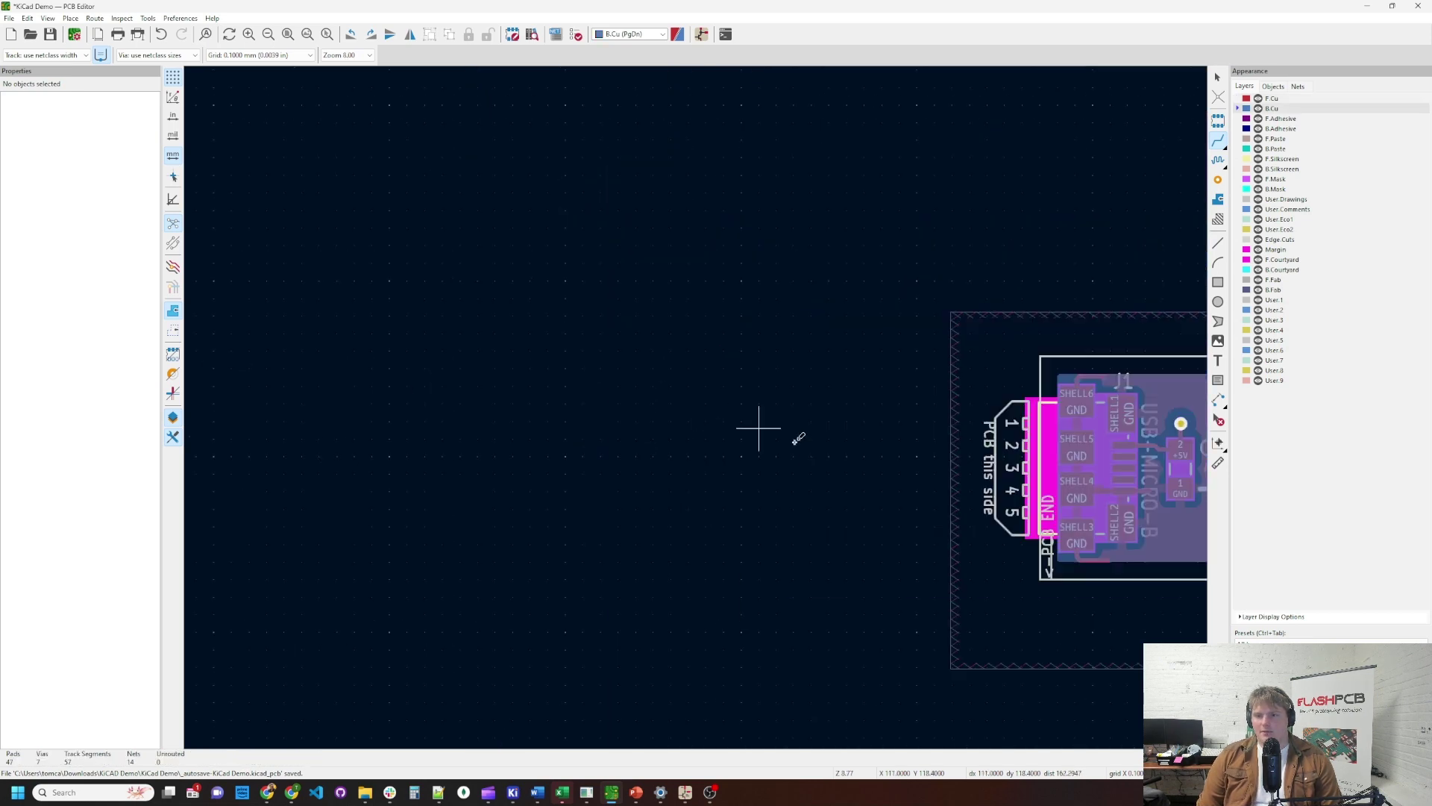
{"action": "left_click", "coordinate": [289, 34]}
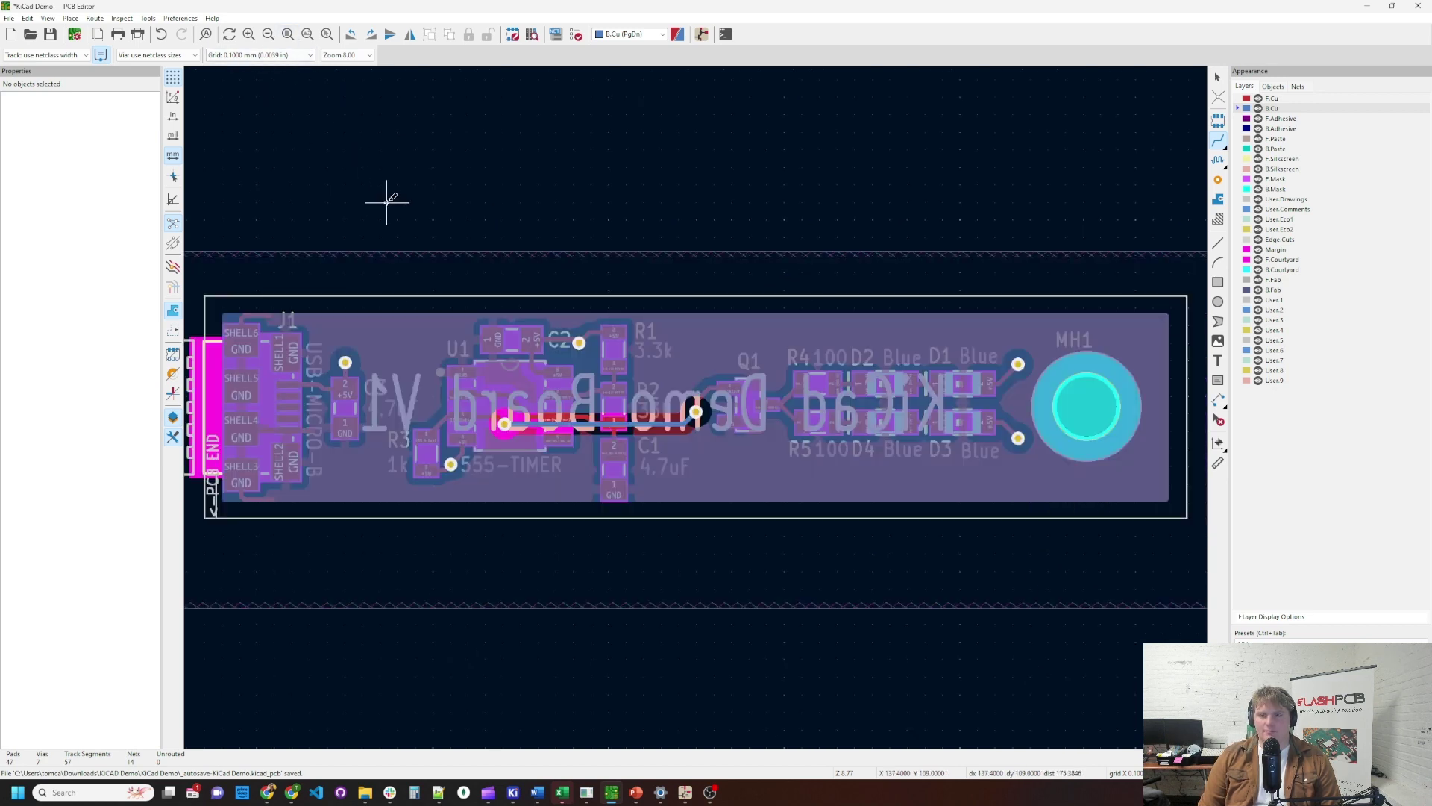